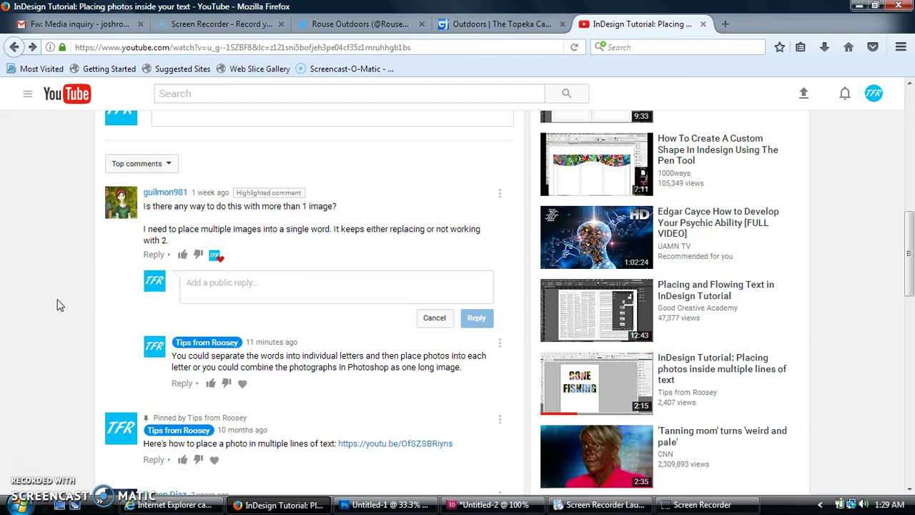
In Photoshop, view the squirrel, Ratigan and football photos in turn, finishing on the squirrel.
scroll(41, 273, "up", 8)
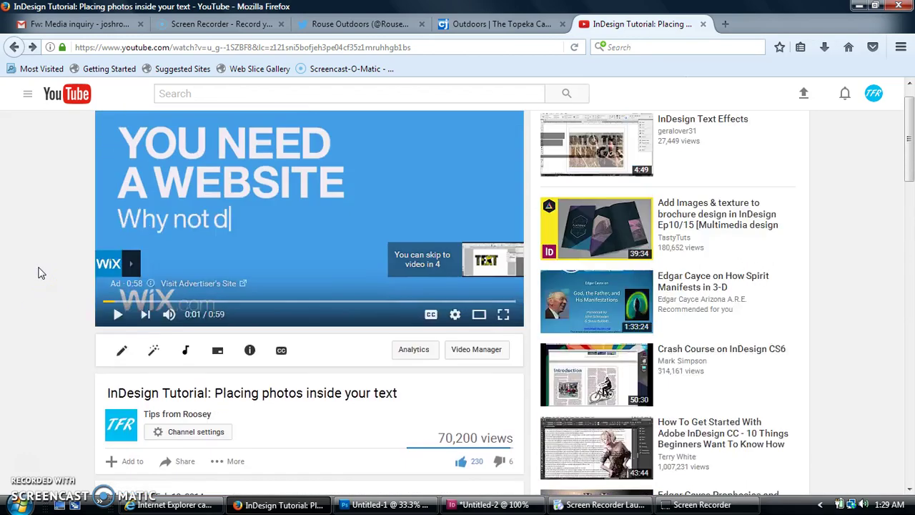
scroll(41, 273, "down", 2)
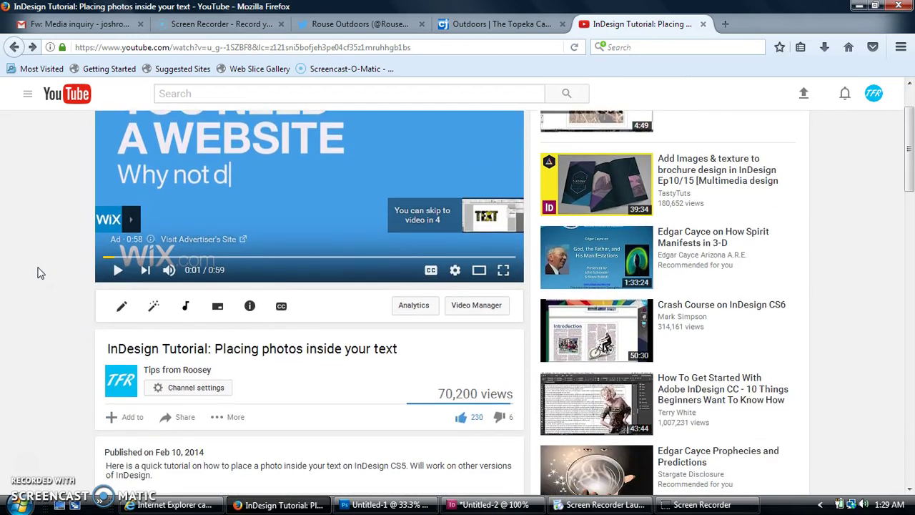
scroll(41, 273, "down", 10)
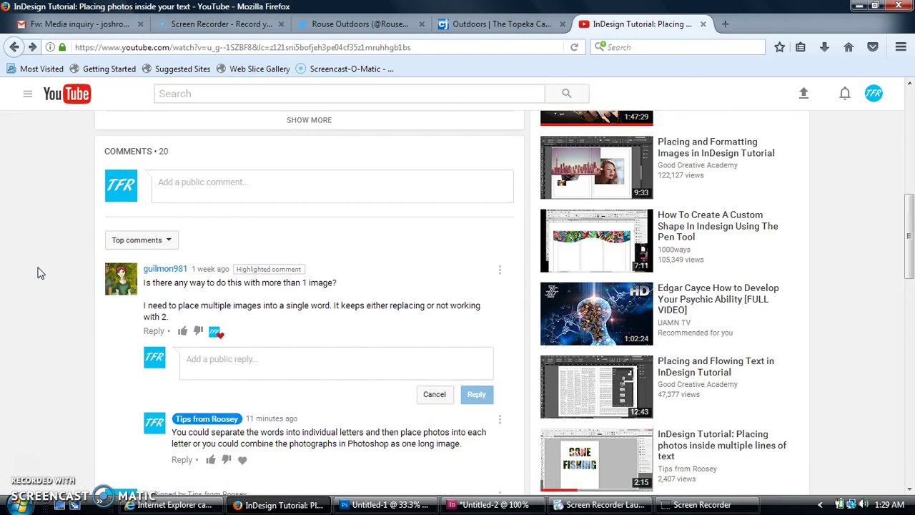
scroll(41, 273, "down", 2)
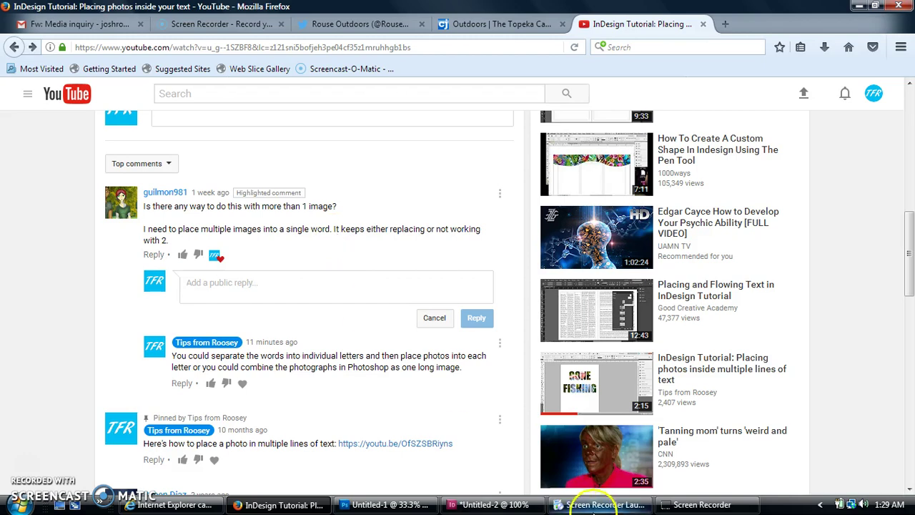
left_click(400, 507)
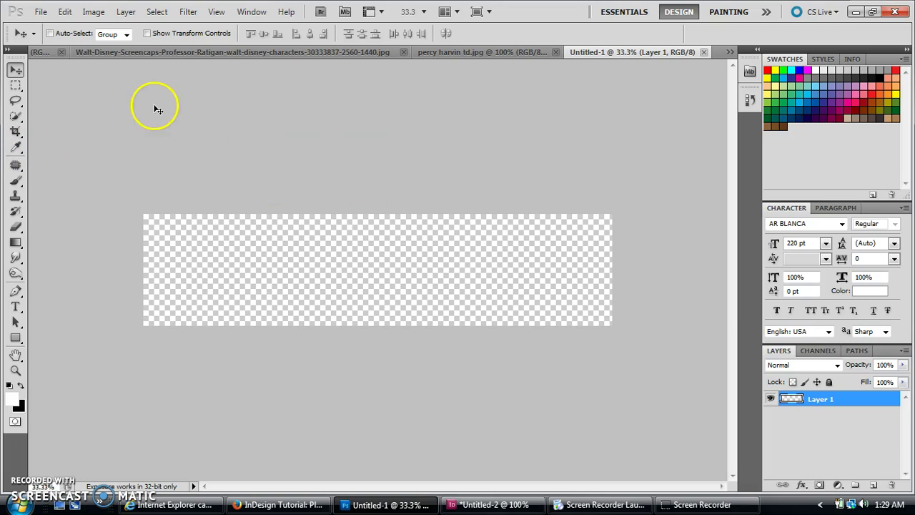
left_click(44, 52)
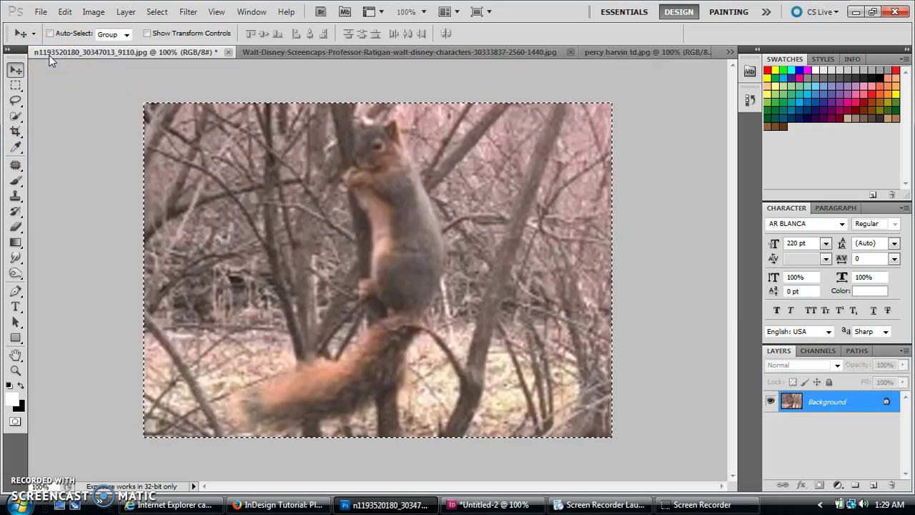
left_click(297, 54)
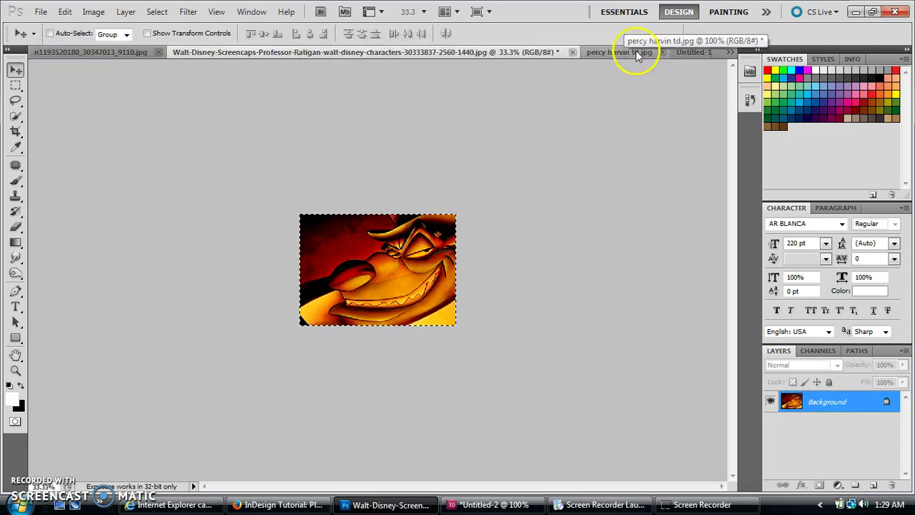
left_click(614, 54)
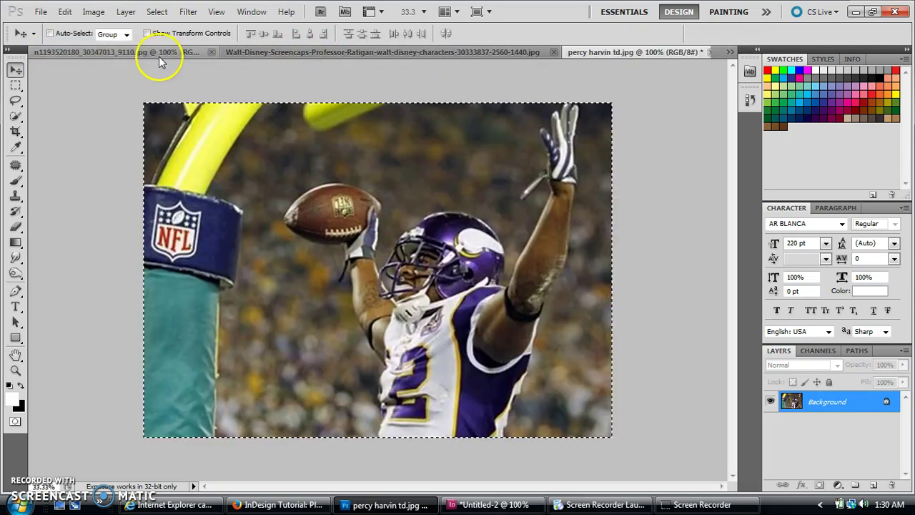
left_click(82, 52)
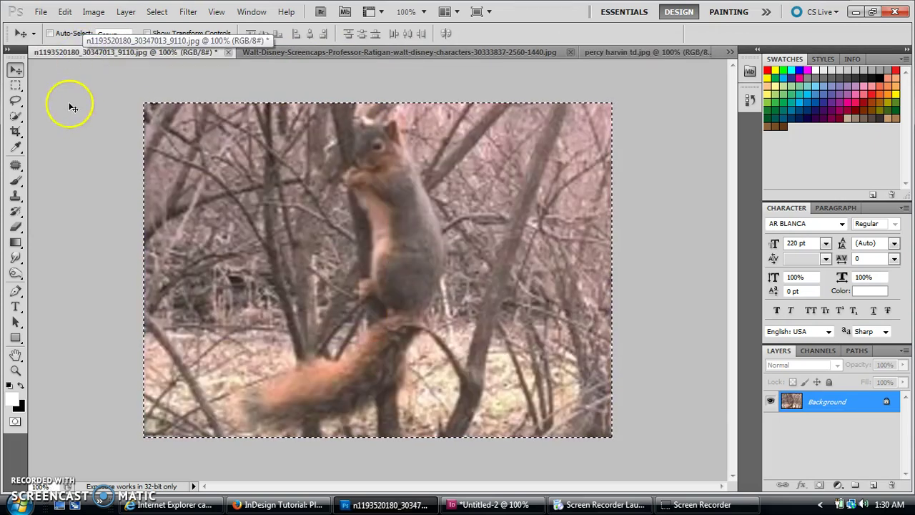
Pick the Crop tool, check the Ratigan and football photos, then bring Untitled-1 forward.
left_click(15, 132)
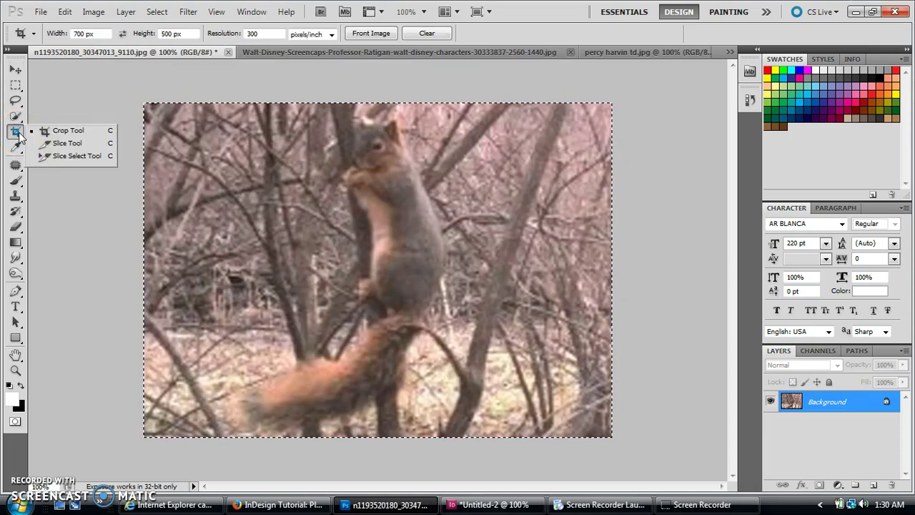
left_click(18, 135)
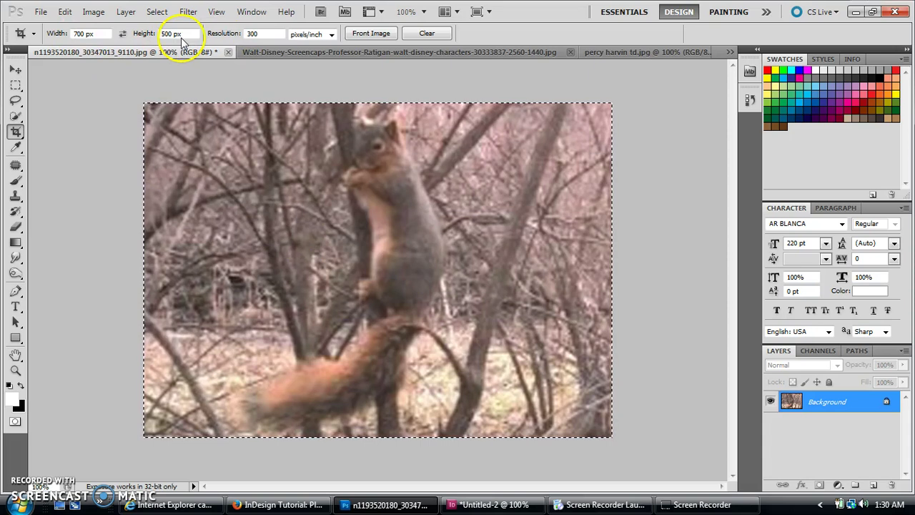
left_click(300, 54)
left_click(638, 53)
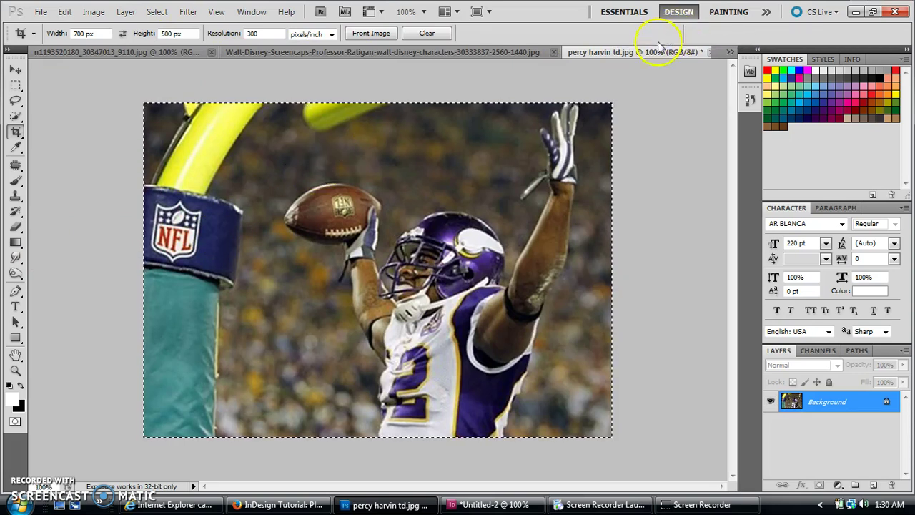
left_click(728, 53)
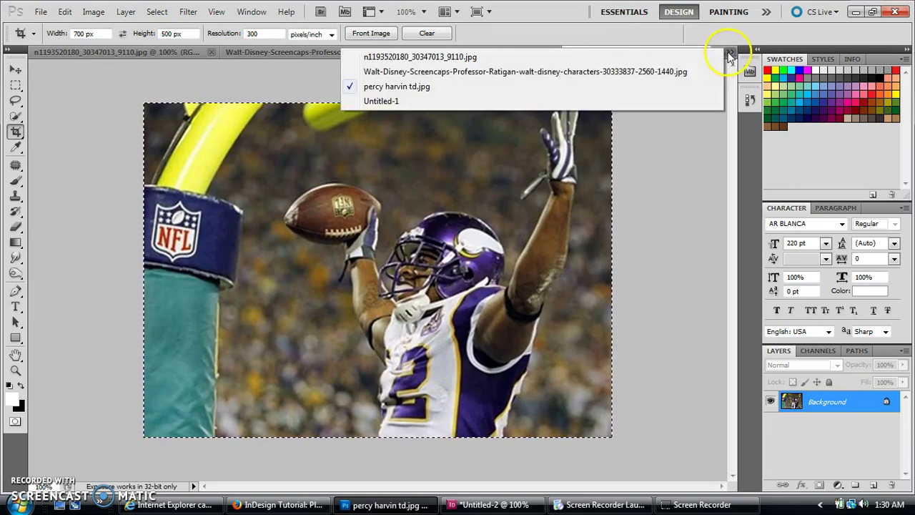
left_click(390, 103)
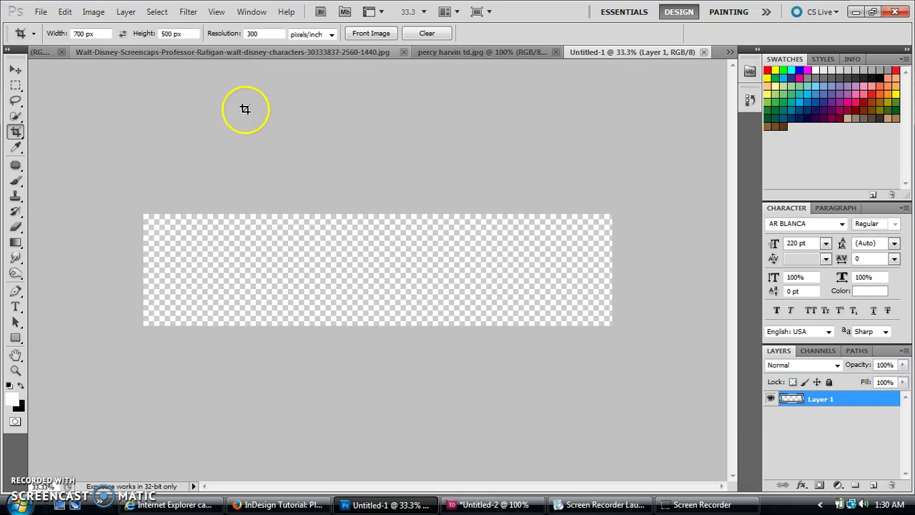
Copy the Ratigan image, paste it into Untitled-1 and move it to the strip's left end.
left_click(282, 54)
left_click(16, 85)
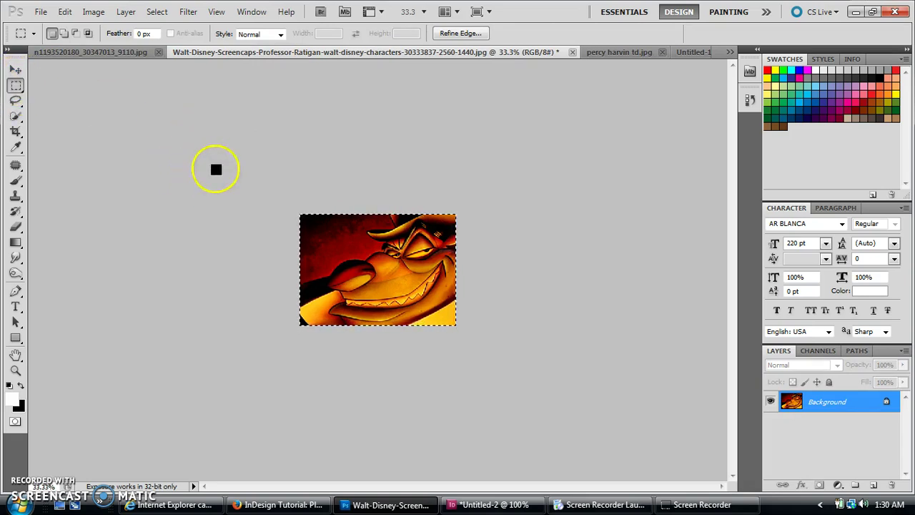
left_click(250, 203)
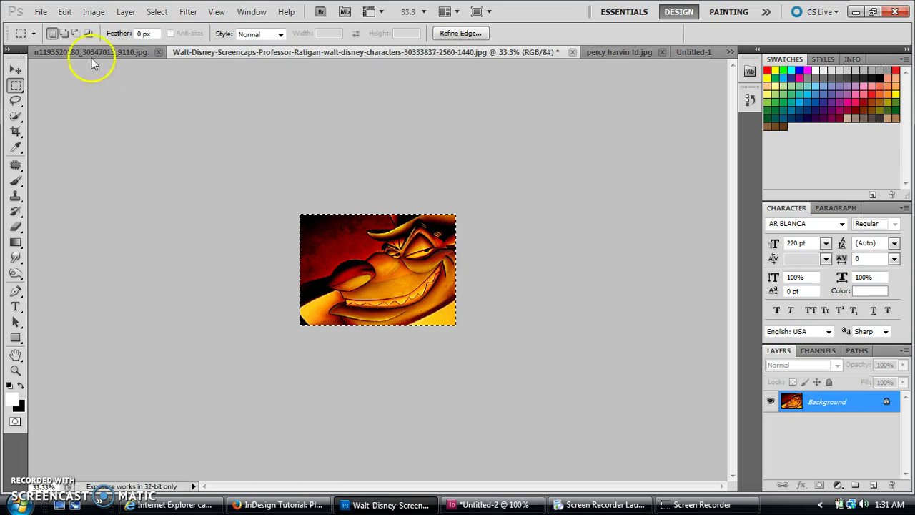
left_click(64, 12)
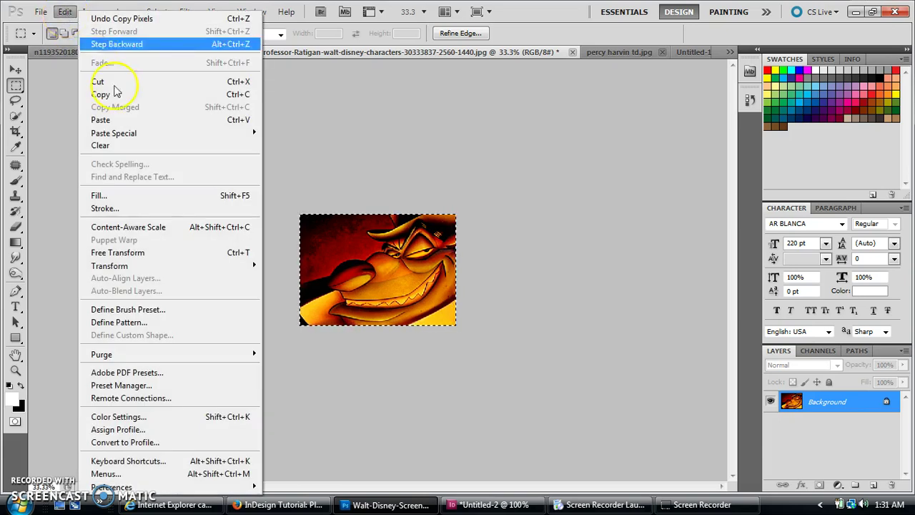
left_click(65, 12)
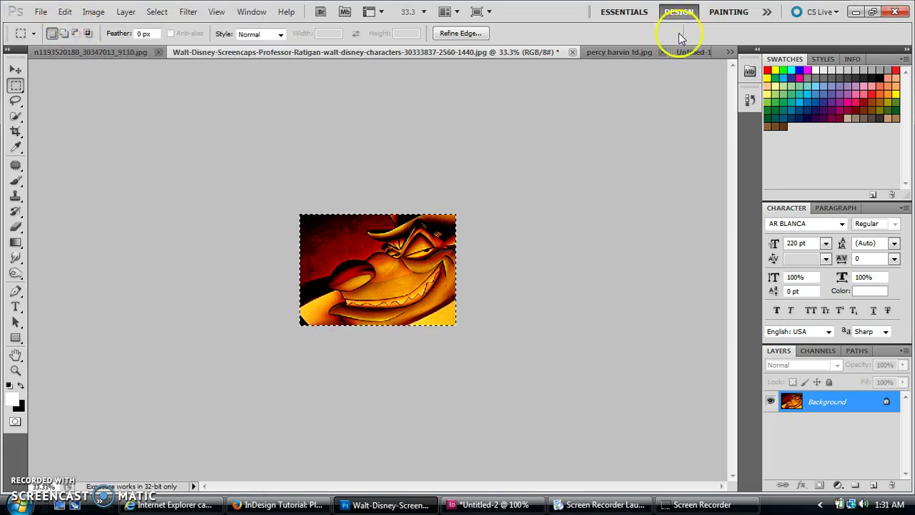
left_click(693, 53)
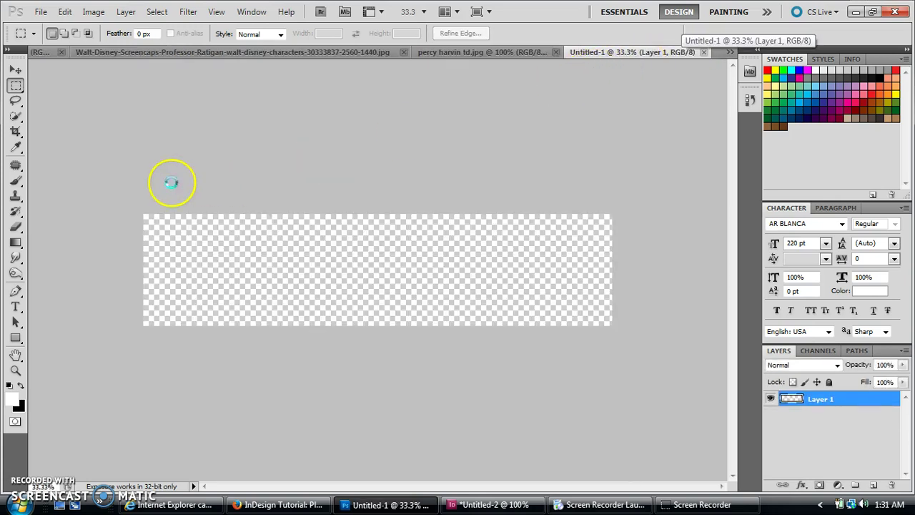
key("ctrl+v")
left_click(16, 70)
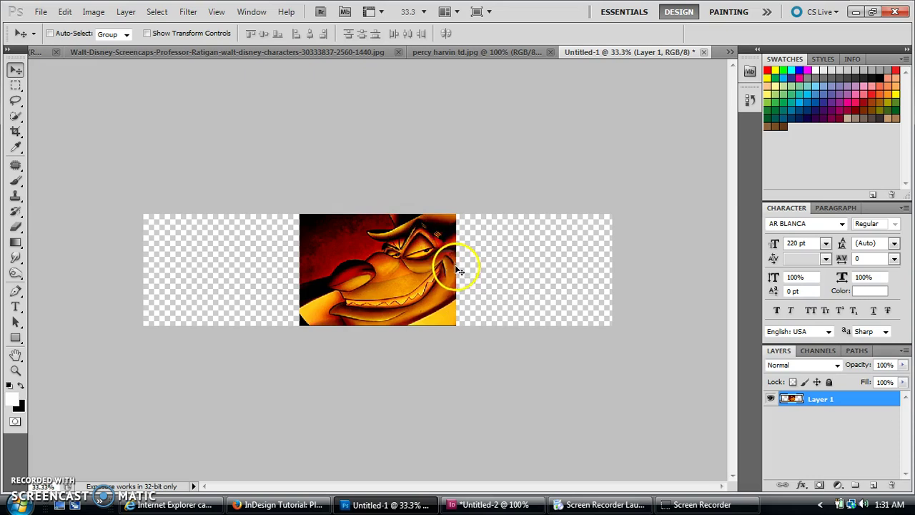
left_click_drag(458, 271, 286, 263)
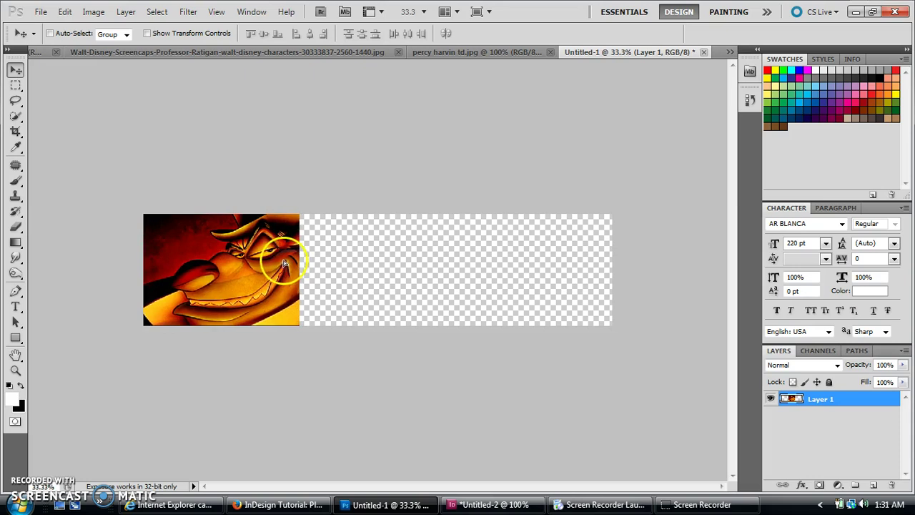
Paste the football photo as Layer 2 beside the Ratigan image, closing the gap between them.
left_click(490, 53)
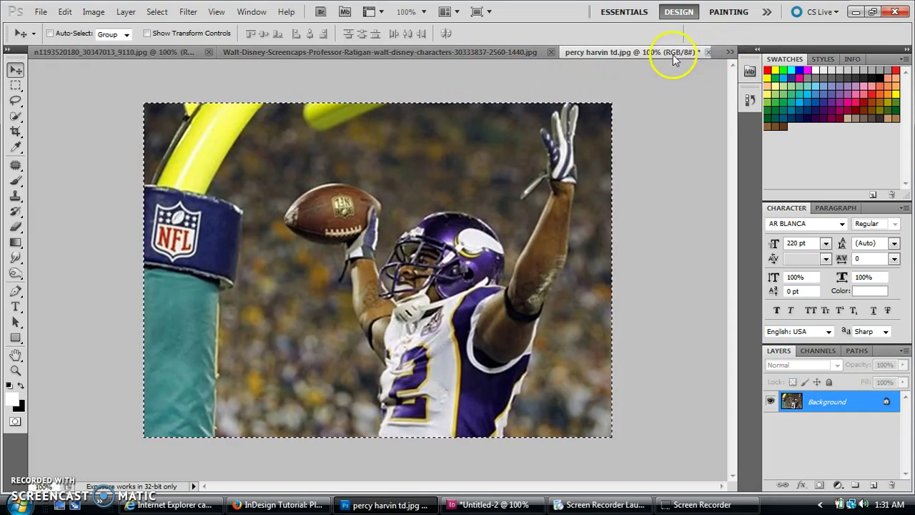
left_click(733, 57)
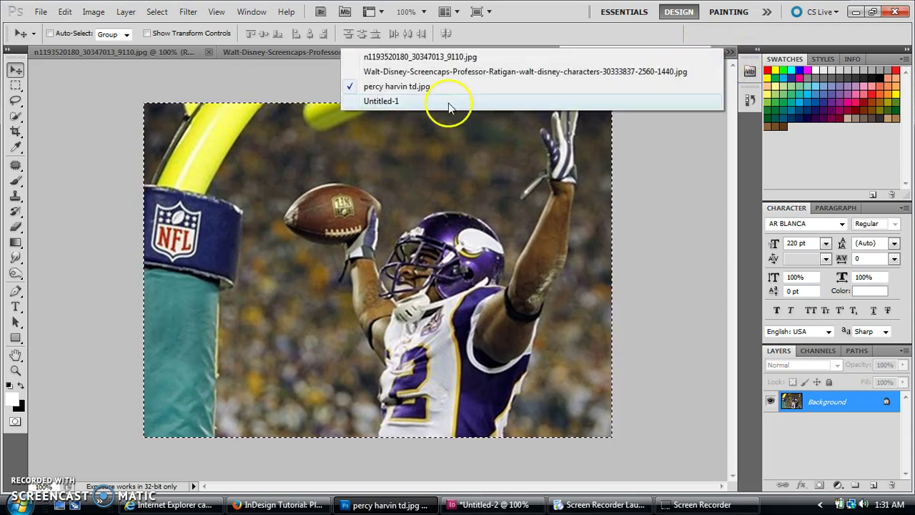
left_click(448, 105)
key("ctrl+v")
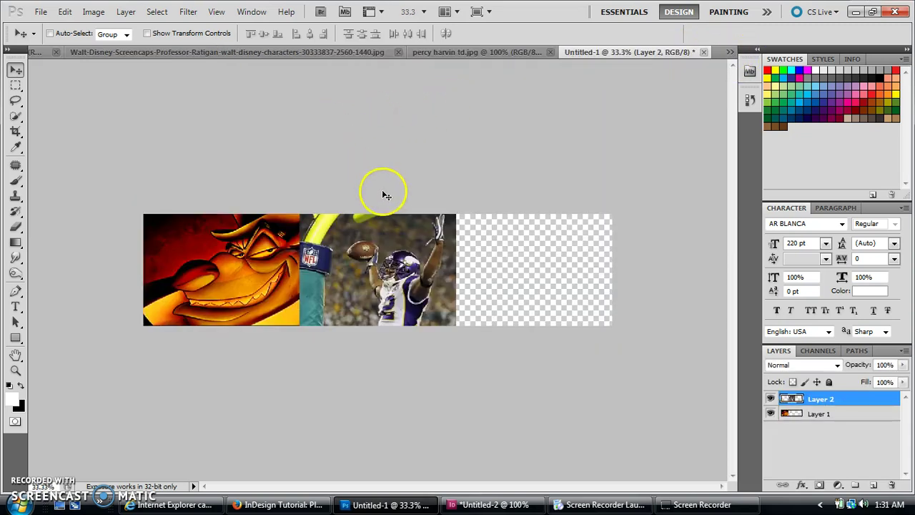
mouse_move(423, 235)
left_mouse_down()
mouse_move(431, 231)
mouse_move(425, 248)
mouse_move(412, 248)
left_mouse_up()
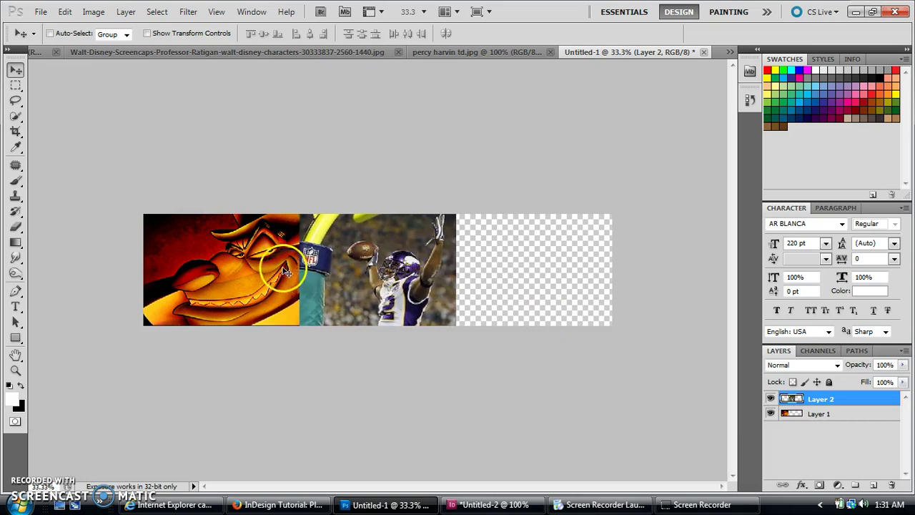
mouse_move(251, 263)
left_mouse_down()
mouse_move(220, 264)
mouse_move(253, 266)
left_mouse_up()
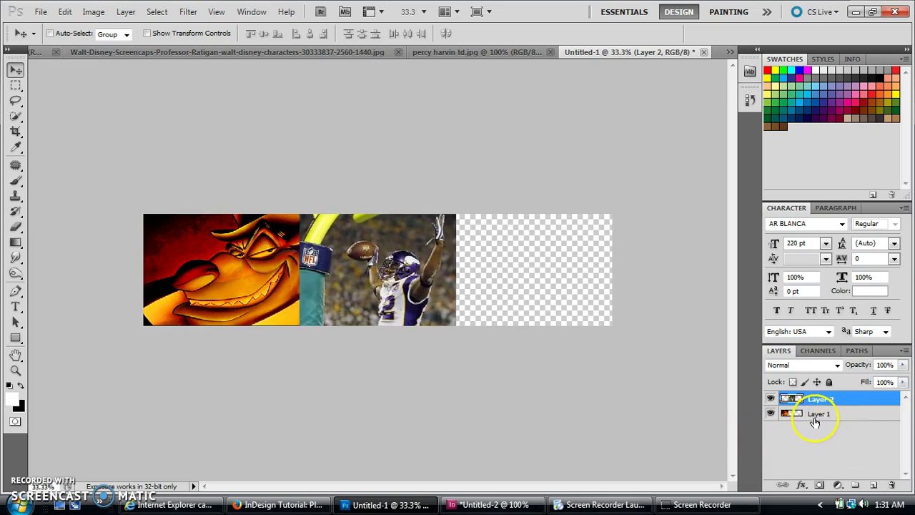
left_click(814, 416)
mouse_move(193, 286)
left_mouse_down()
mouse_move(234, 278)
mouse_move(200, 288)
left_mouse_up()
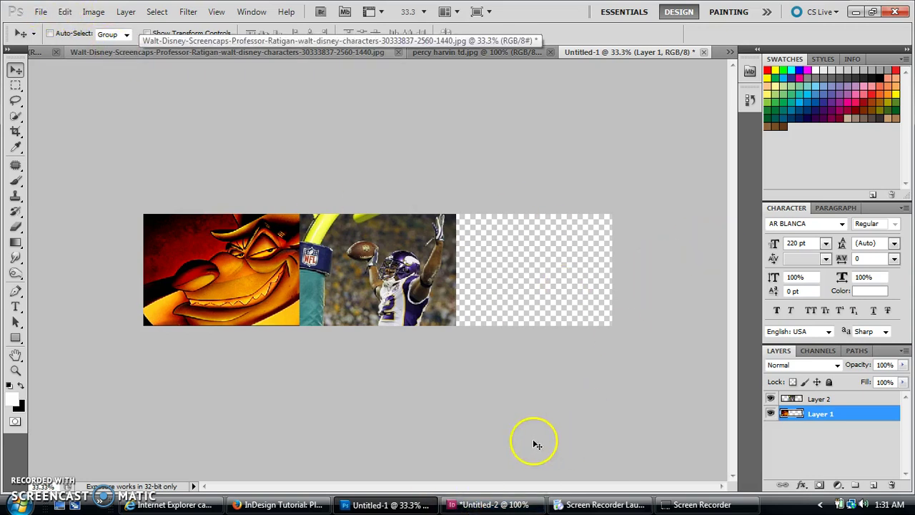
In InDesign, select the top TEXT frame, apply Type > Create Outlines, and reselect the outlined letters.
left_click(491, 505)
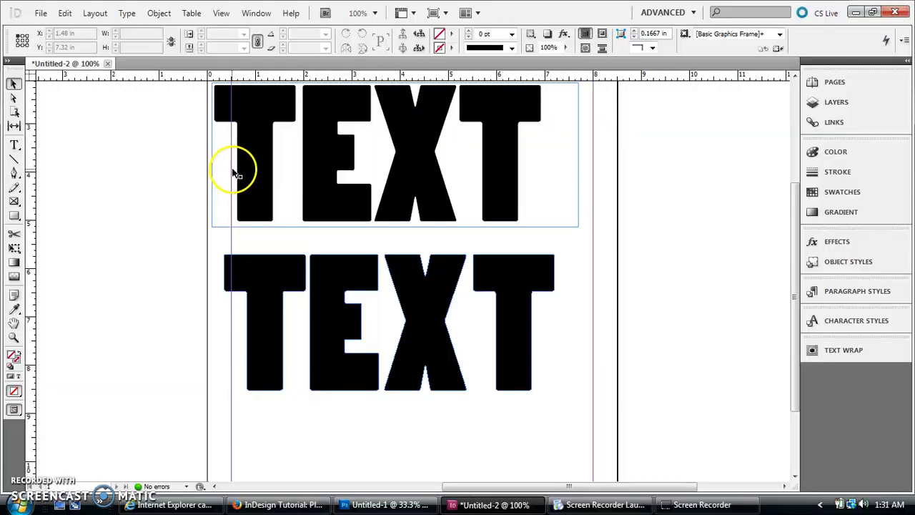
scroll(733, 195, "up", 1)
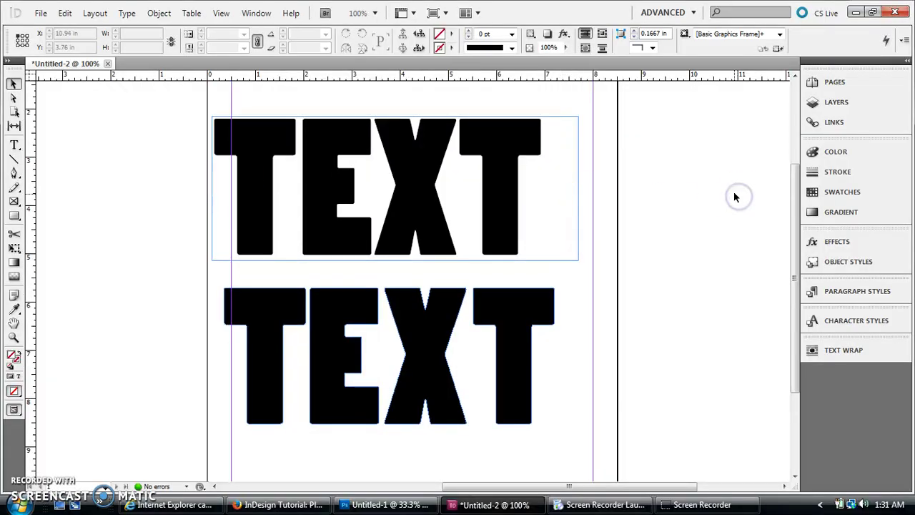
left_click(303, 168)
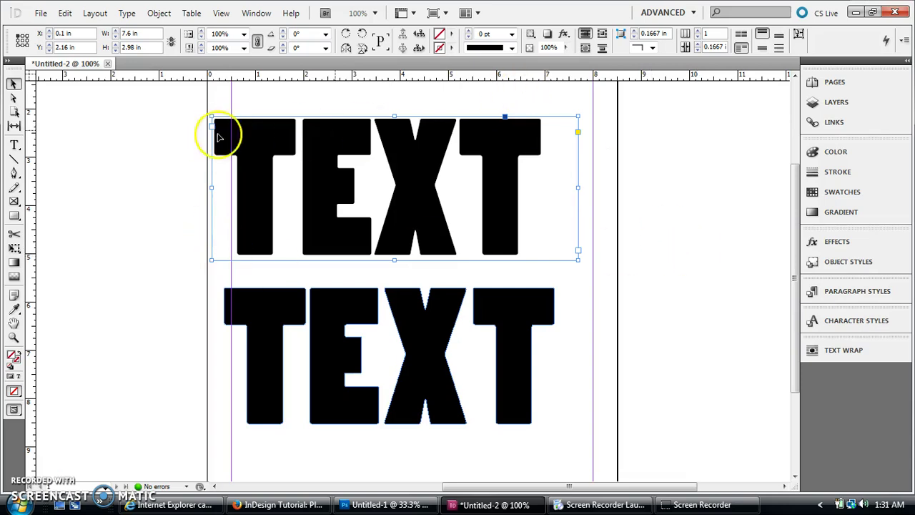
left_click(160, 14)
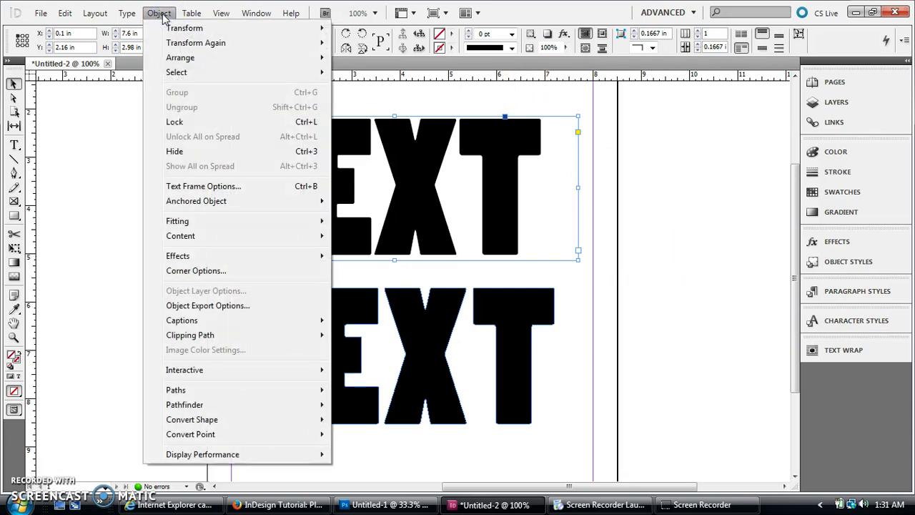
mouse_move(252, 336)
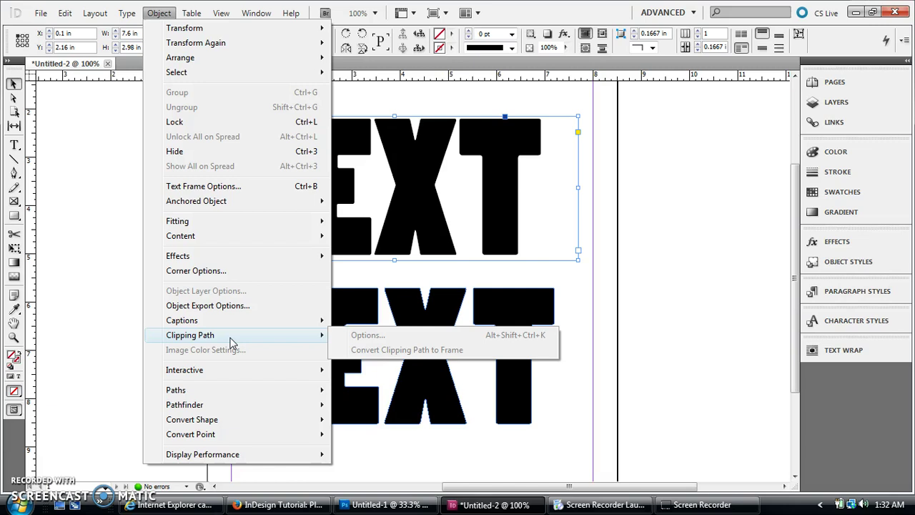
left_click(127, 13)
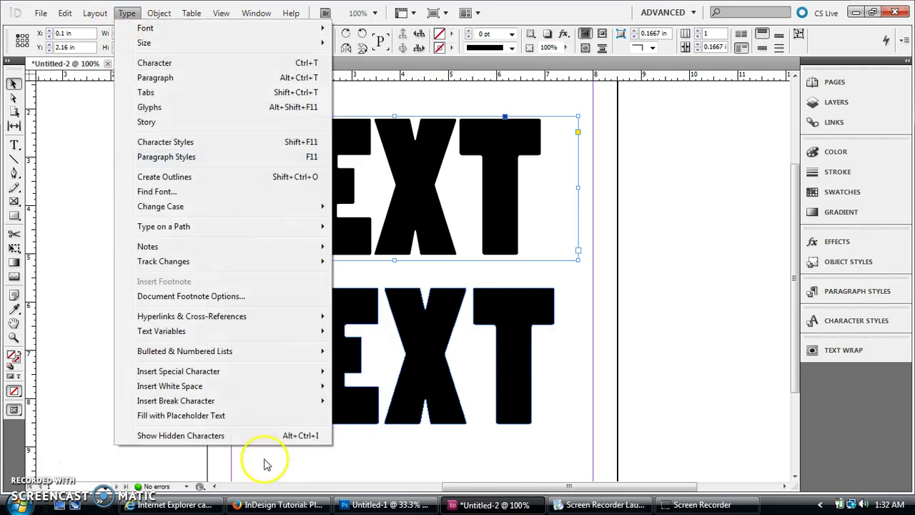
left_click(171, 178)
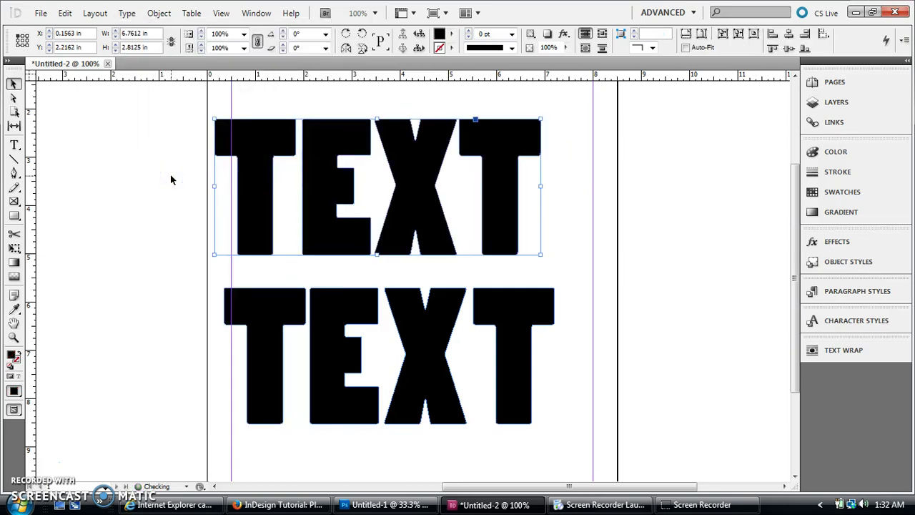
left_click(169, 175)
left_click(250, 142)
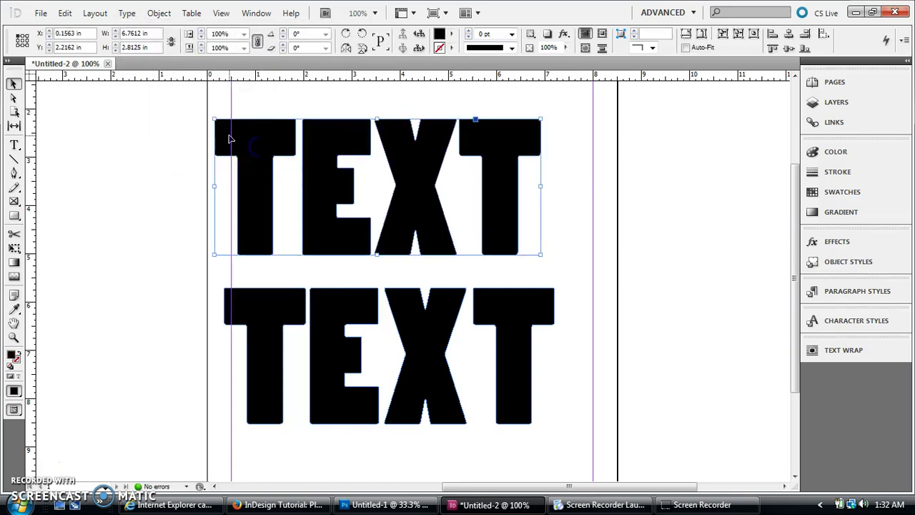
Place the ratigan photo from the Desktop into the outlined upper TEXT.
left_click(36, 14)
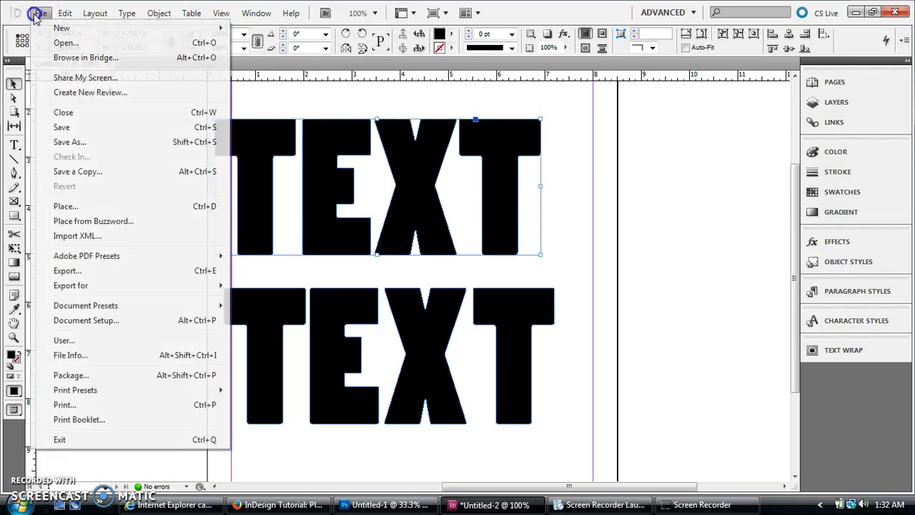
left_click(72, 204)
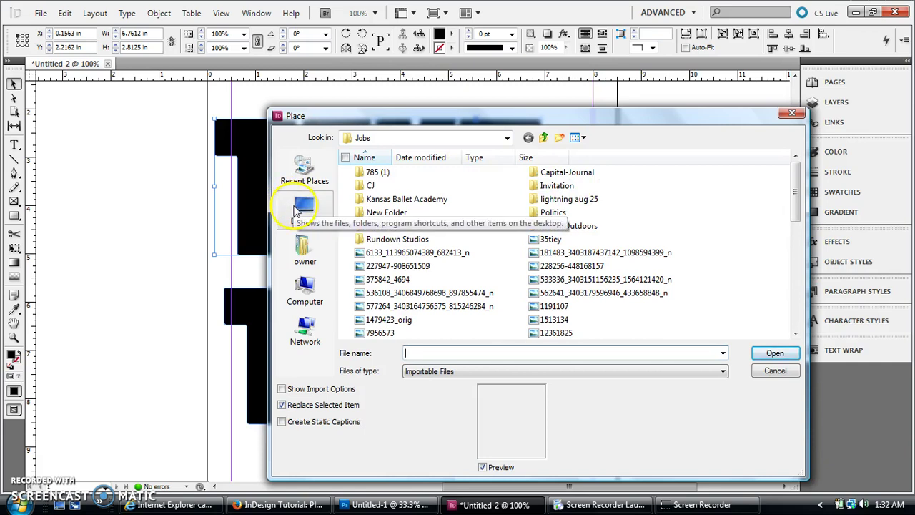
left_click(296, 209)
left_click_drag(795, 189, 786, 255)
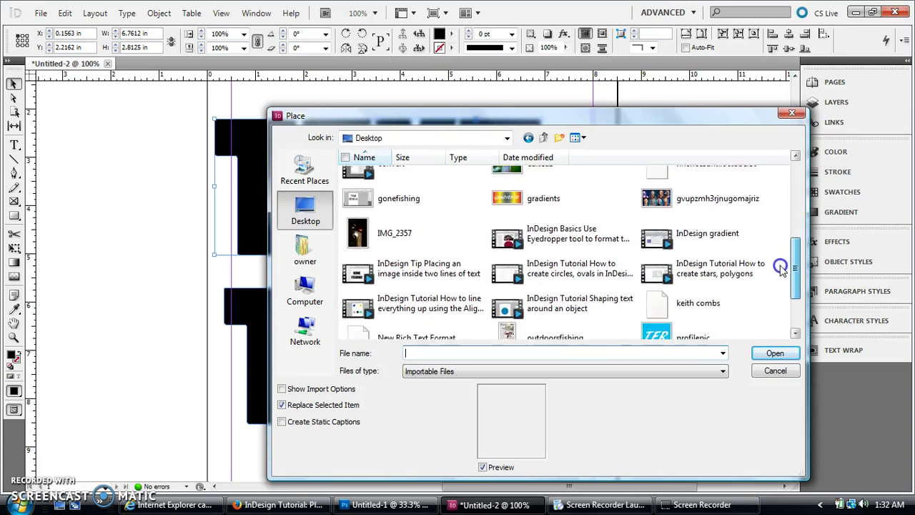
scroll(780, 266, "down", 3)
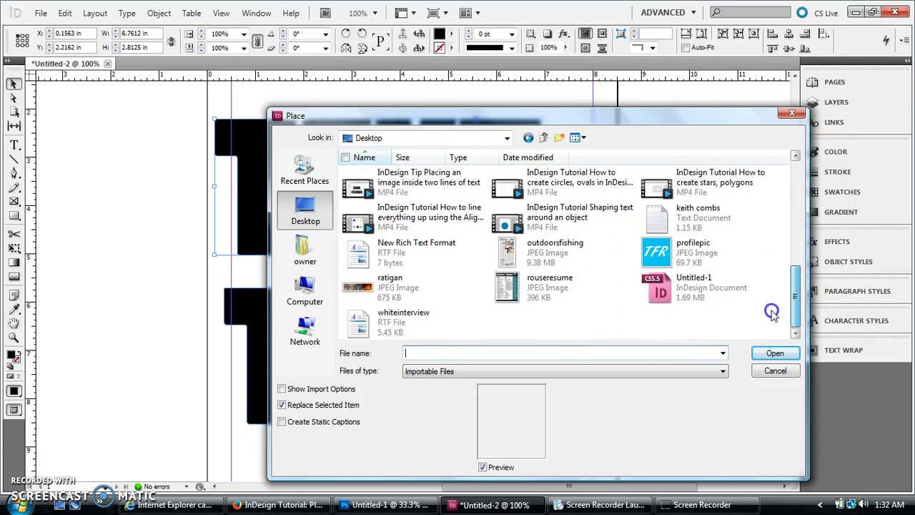
left_click(399, 286)
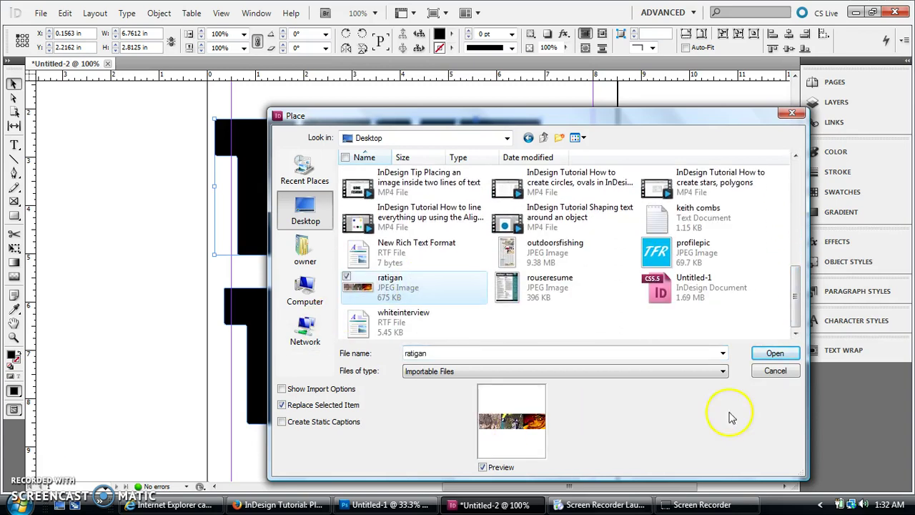
left_click(775, 353)
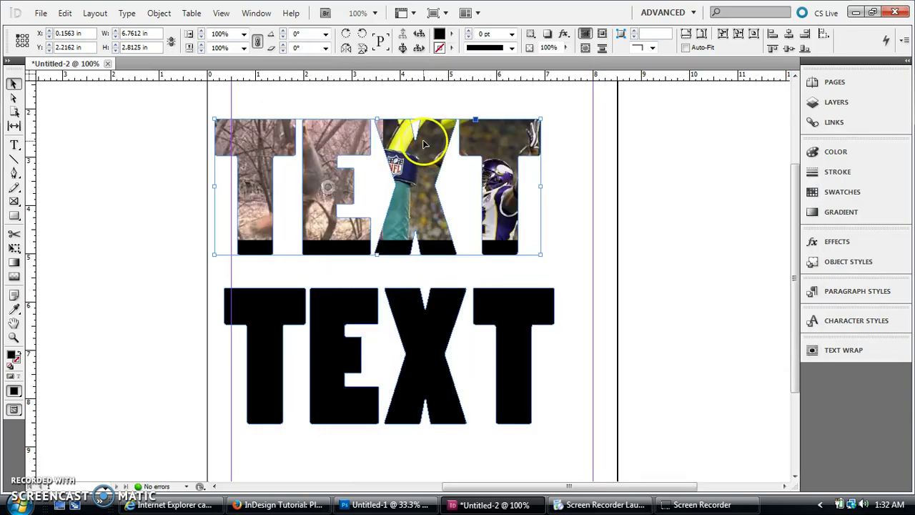
Fit the photo with Object > Fitting > Fill Frame Proportionally.
left_click(154, 14)
mouse_move(229, 225)
left_click(398, 222)
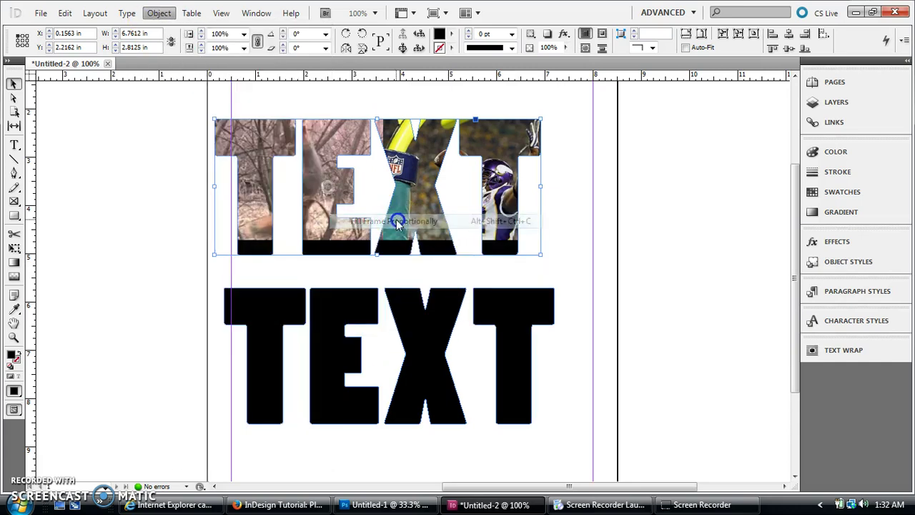
Select the photo inside the upper TEXT and shift it left to about X −2.0833 in.
left_click(487, 138)
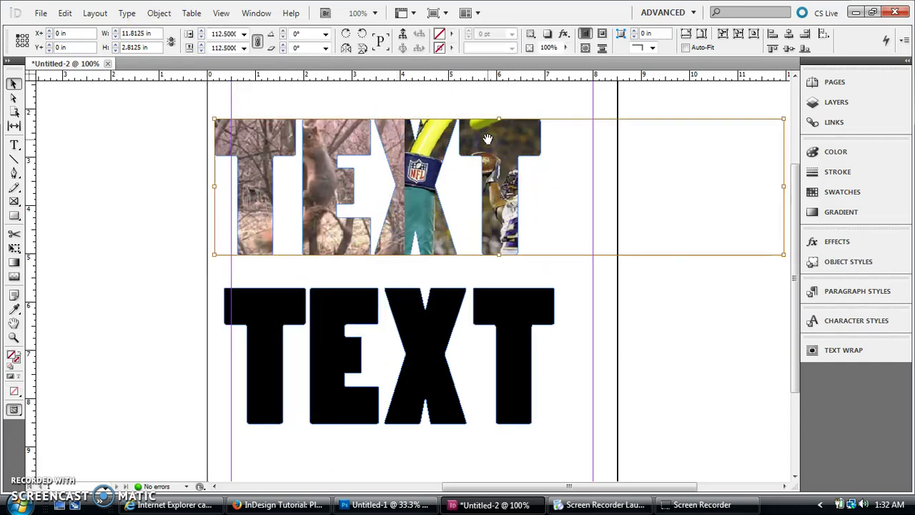
left_click_drag(477, 140, 393, 148)
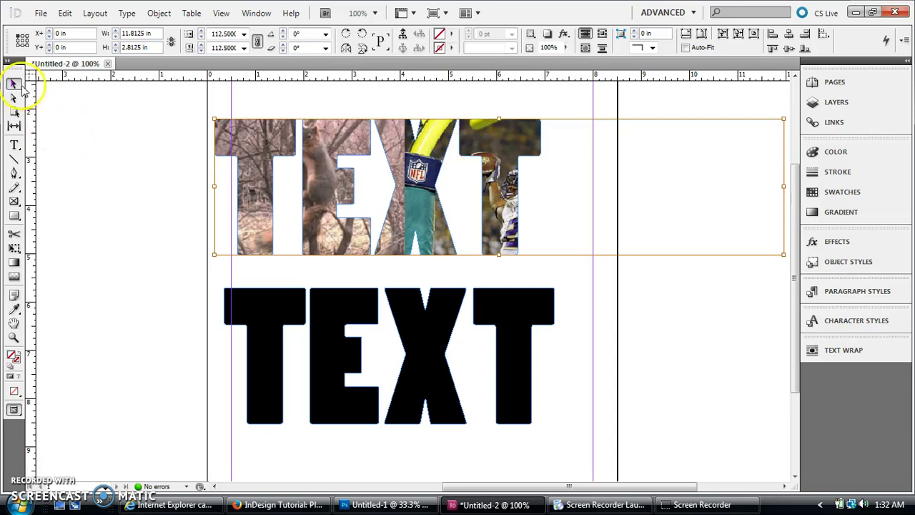
left_click_drag(578, 221, 580, 218)
left_click(596, 205)
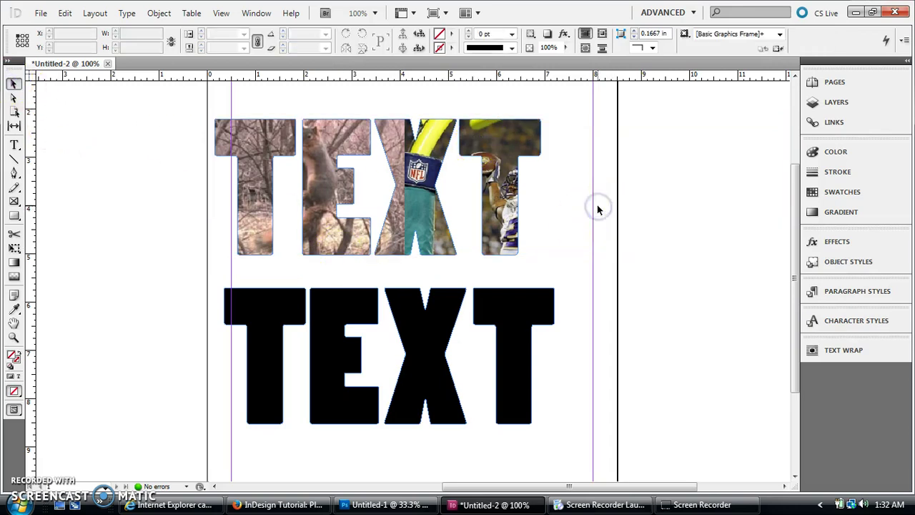
left_click(504, 129)
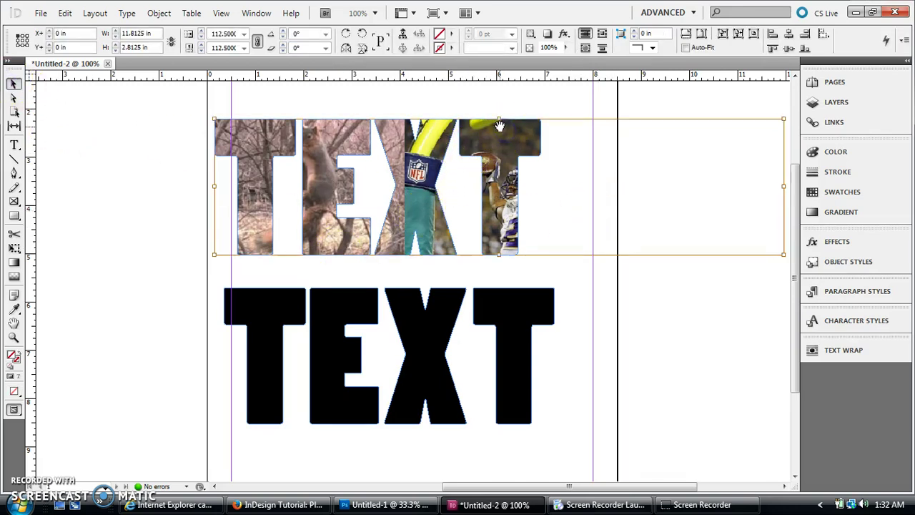
key("shift+Left")
key("shift+Left")
key("shift+Left")
key("shift+Left")
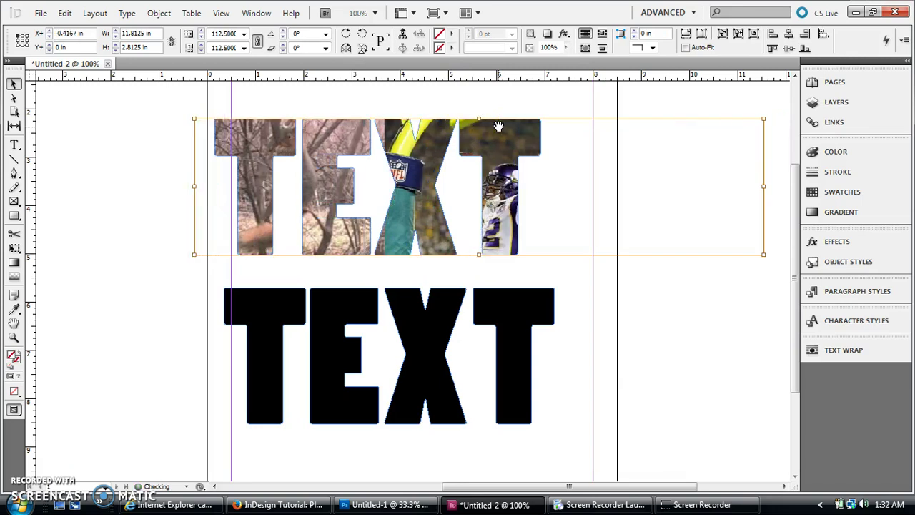
key("shift+Left")
key("shift+Left")
key("shift+Left")
key("shift+Left")
key("shift+Left")
key("shift+Left")
key("shift+Left")
key("shift+Left")
key("shift+Left")
key("shift+Left")
key("shift+Left")
key("shift+Left")
key("shift+Left")
key("shift+Left")
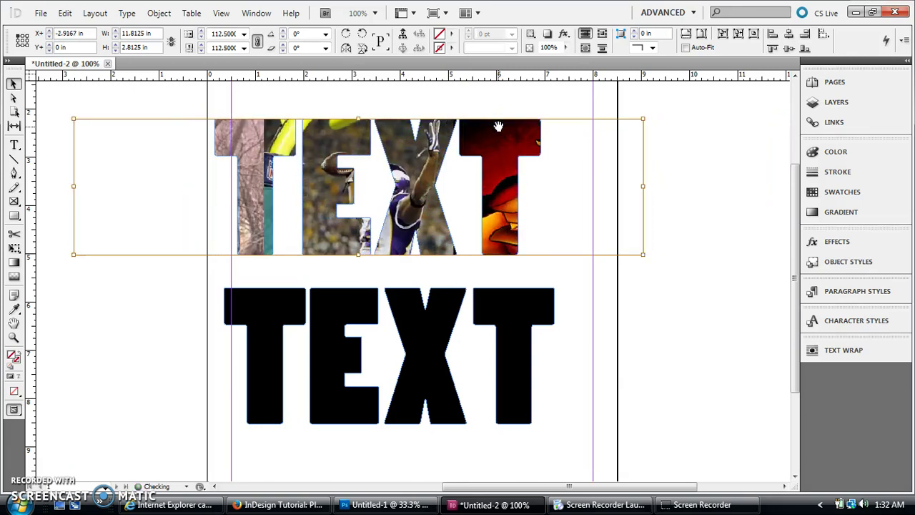
key("shift+Left")
key("shift+Left")
key("shift+Left")
key("shift+Left")
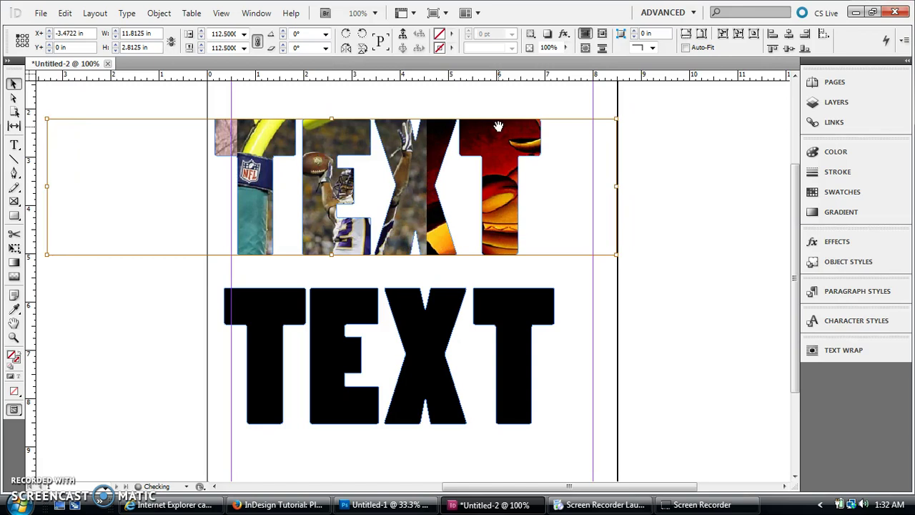
key("shift+Right")
key("shift+Right")
key("shift+Right")
key("shift+Right")
key("shift+Right")
key("shift+Right")
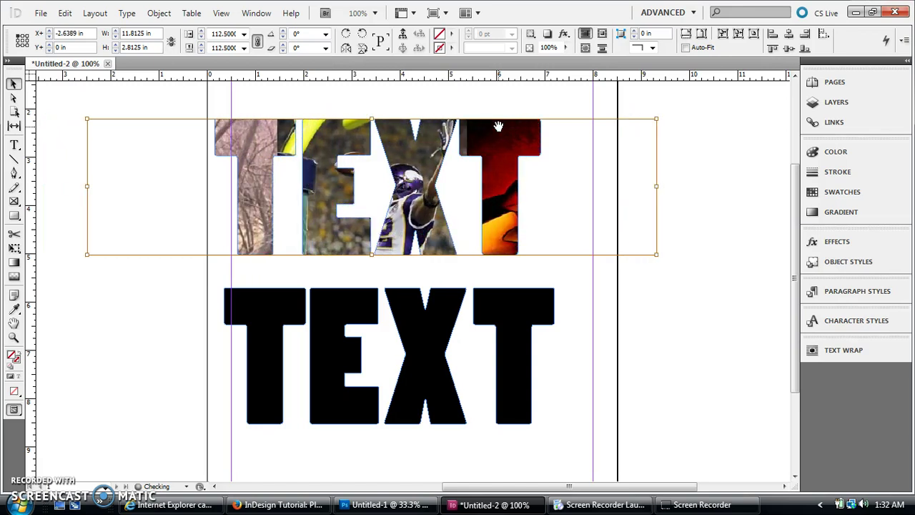
key("shift+Right")
key("shift+Right")
key("shift+Right")
key("shift+Right")
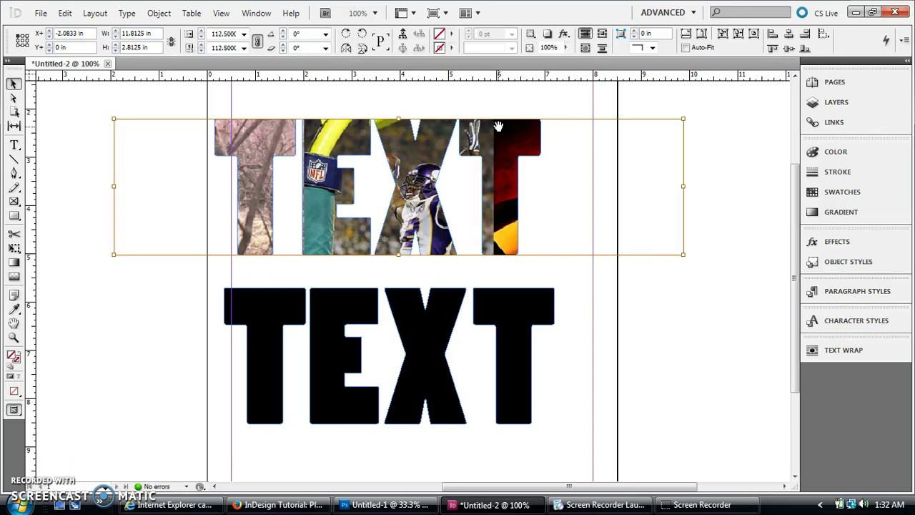
left_click(13, 82)
left_click(64, 119)
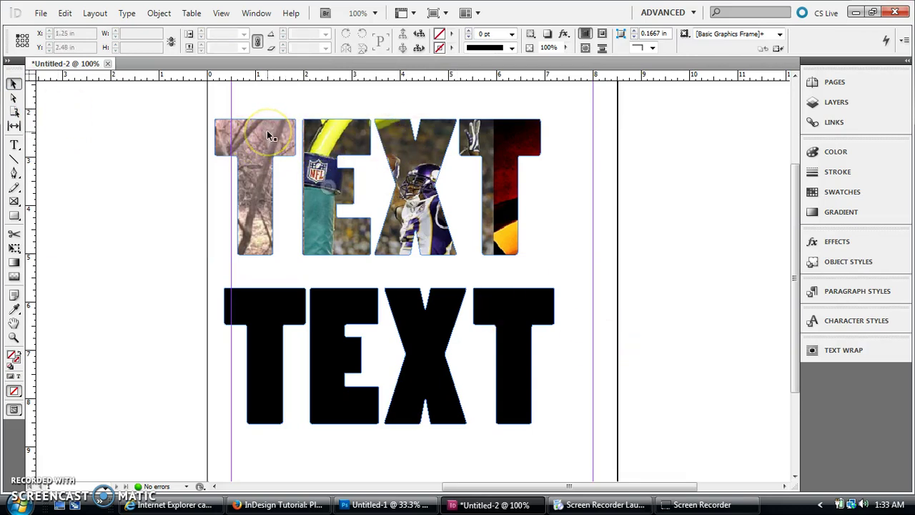
left_click_drag(268, 134, 221, 143)
left_click(357, 177)
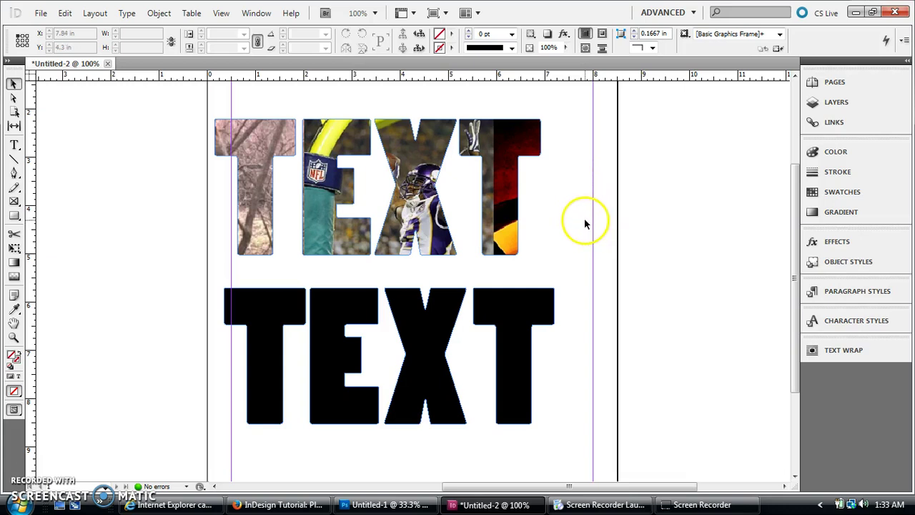
scroll(583, 218, "down", 3)
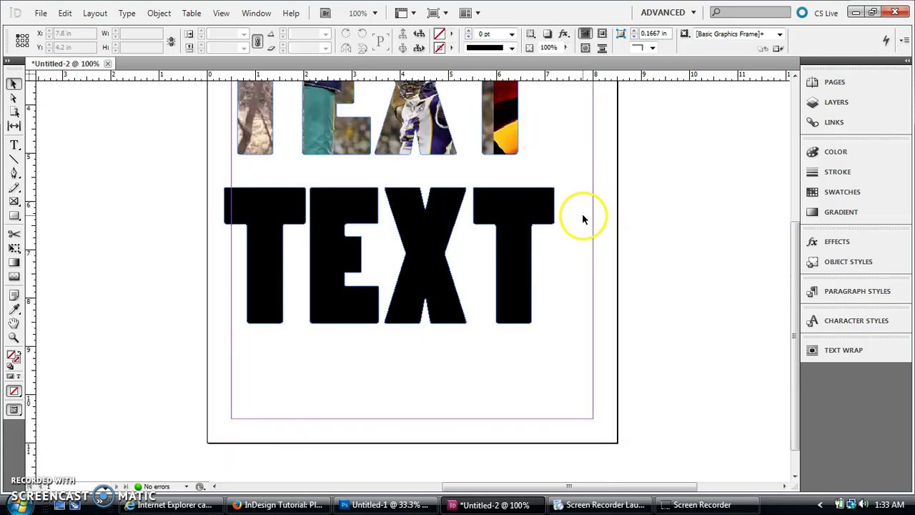
scroll(582, 219, "up", 2)
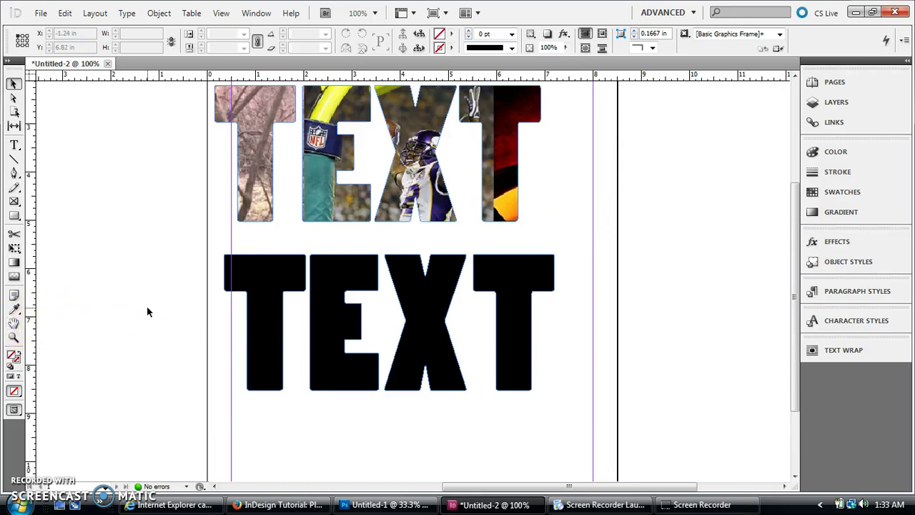
Check the separate letter frames of the lower TEXT, ending with the first T selected.
left_click(265, 280)
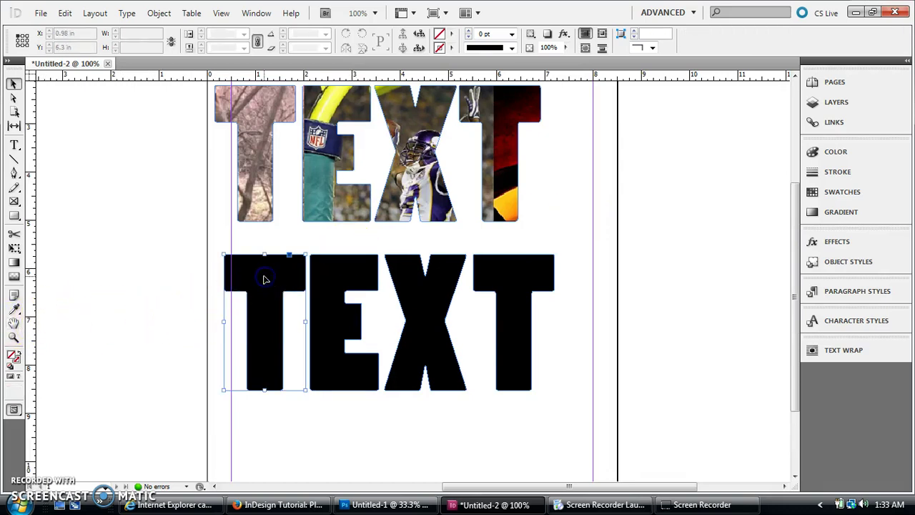
left_click(386, 181)
scroll(385, 181, "up", 2)
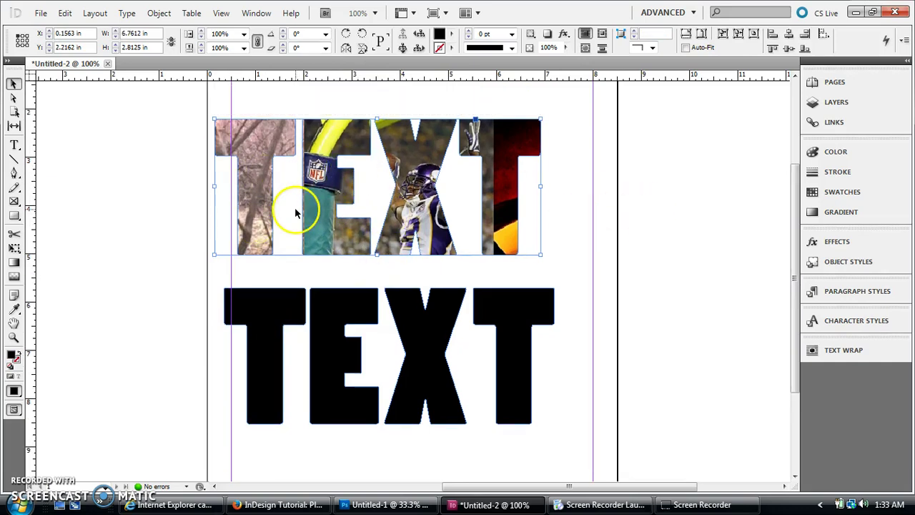
scroll(295, 213, "down", 4)
left_click(283, 278)
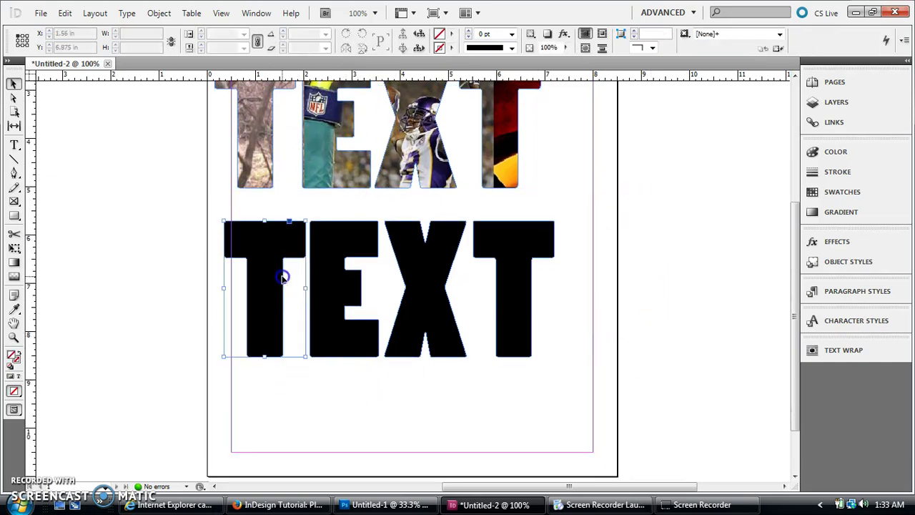
left_click(330, 288)
left_click(436, 279)
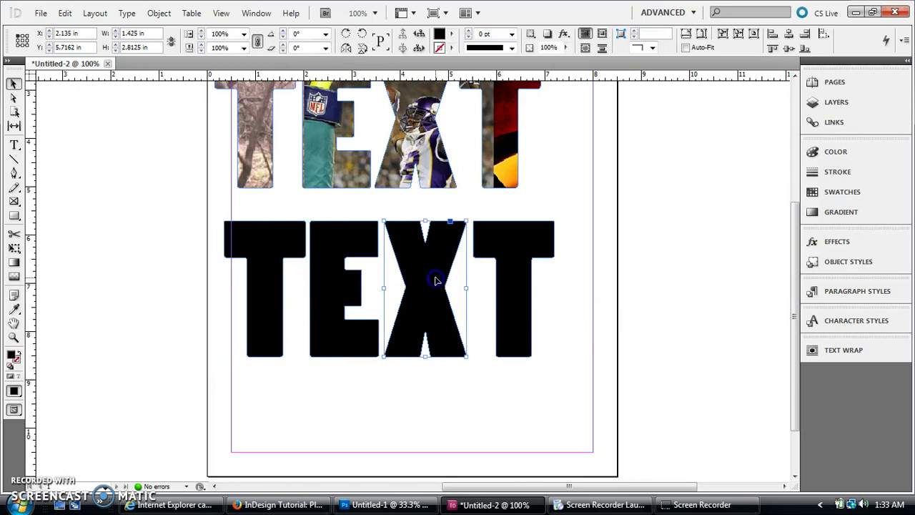
left_click(522, 265)
left_click(304, 253)
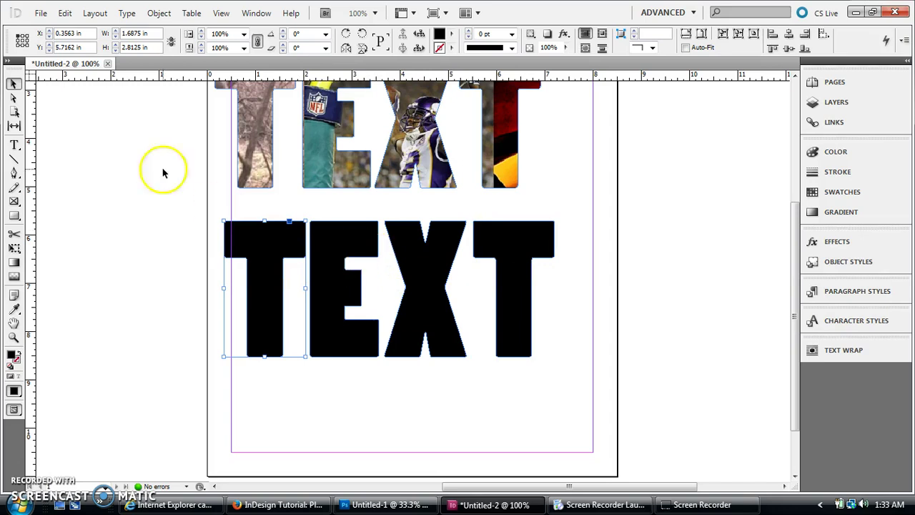
Place ratigan.jpg into the first T and fit it with Fill Frame Proportionally.
left_click(42, 9)
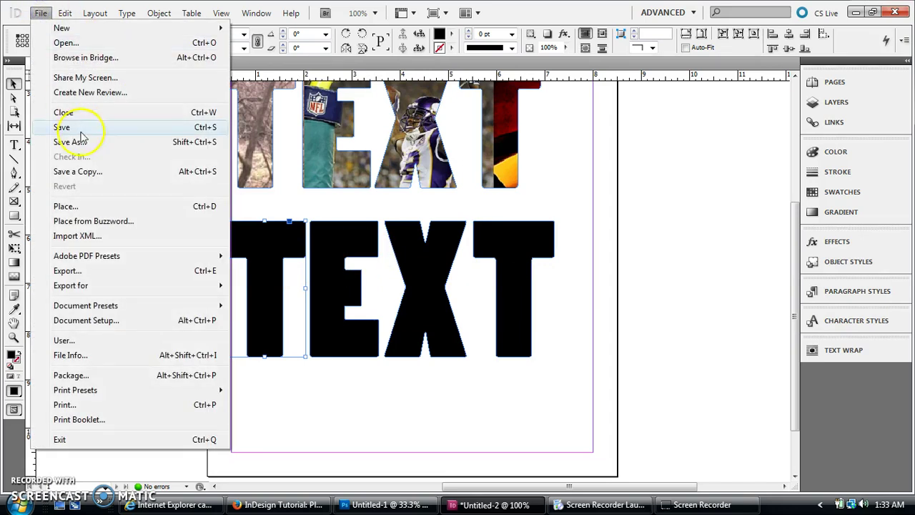
left_click(72, 208)
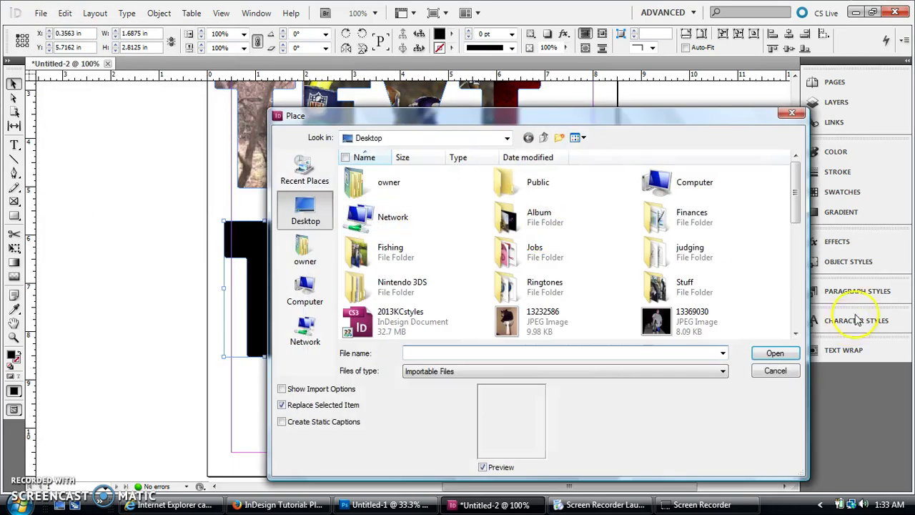
left_click_drag(794, 194, 797, 306)
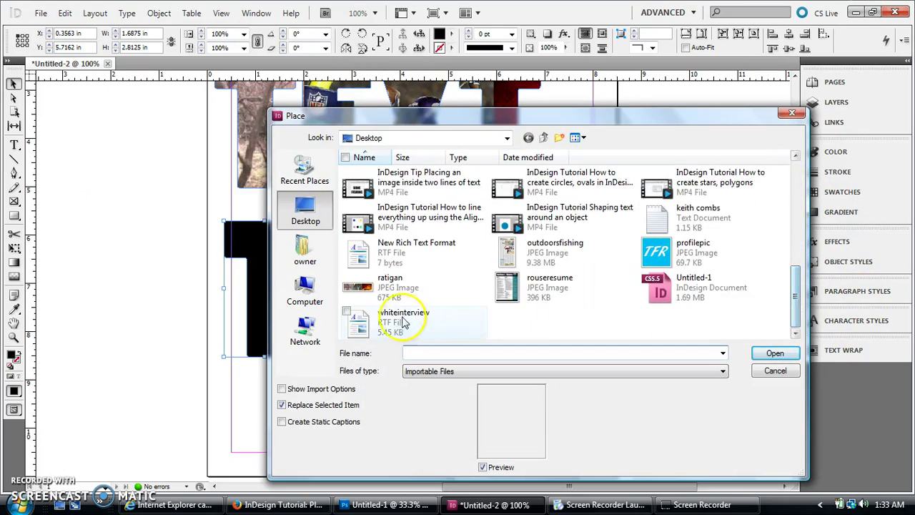
left_click(380, 293)
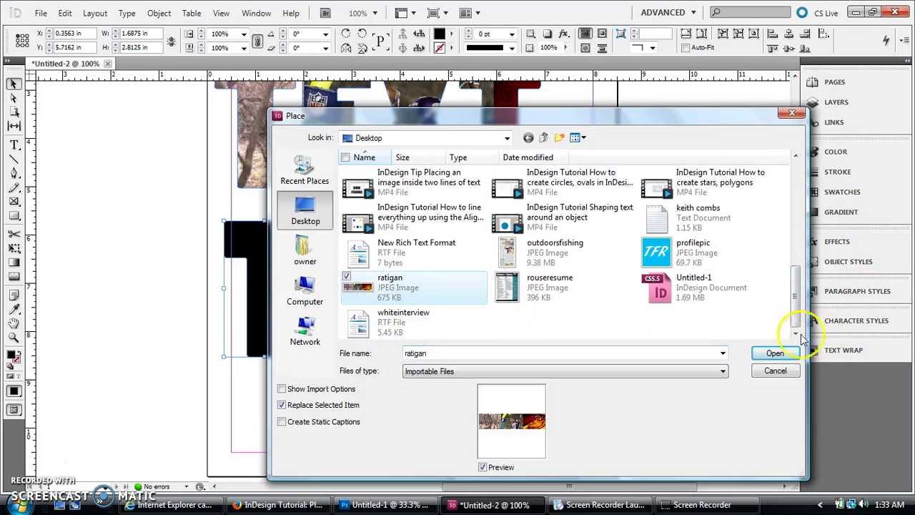
left_click(763, 353)
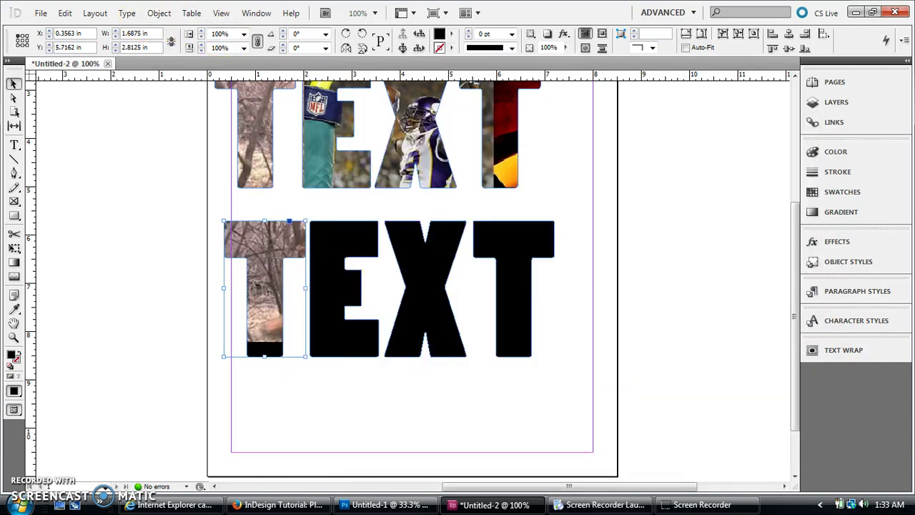
left_click(158, 13)
mouse_move(270, 226)
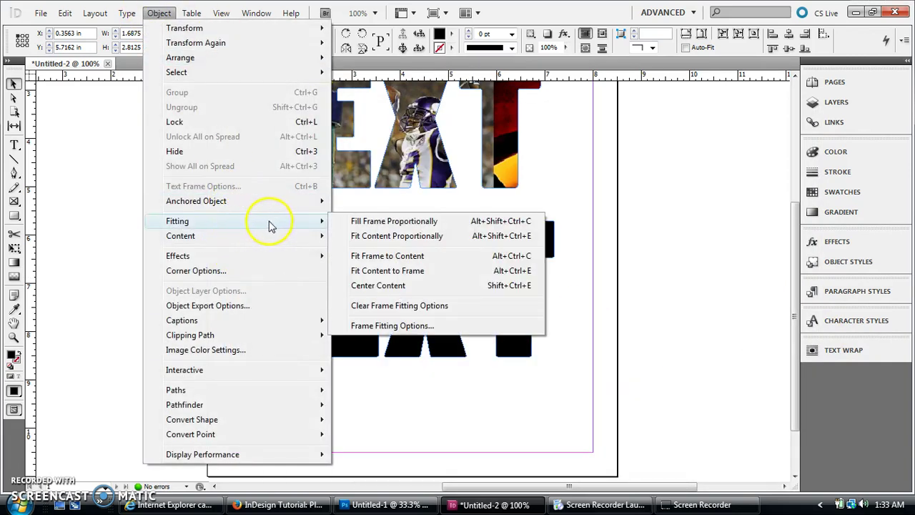
left_click(412, 221)
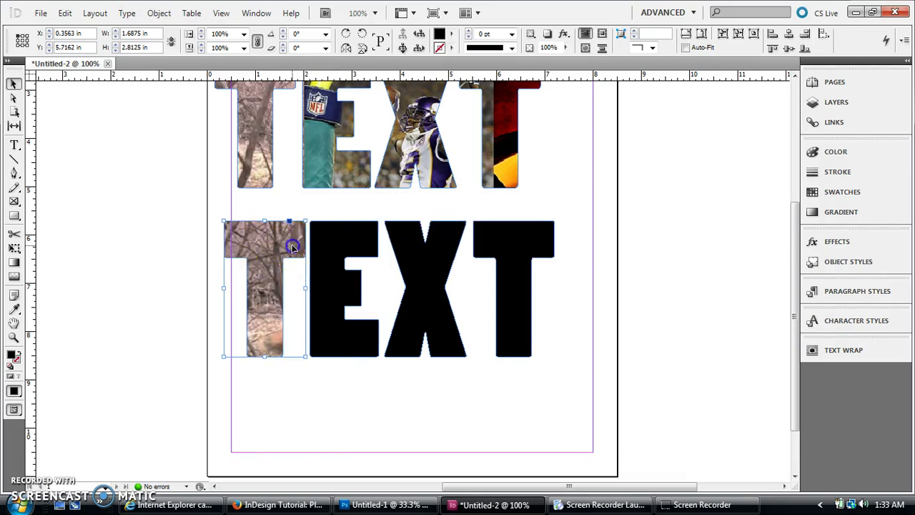
Nudge the T's photo left until the squirrel shows, then deselect.
left_click(292, 246)
key("shift+Left")
key("shift+Left")
key("shift+Left")
key("shift+Left")
key("shift+Left")
key("shift+Left")
key("shift+Left")
key("shift+Left")
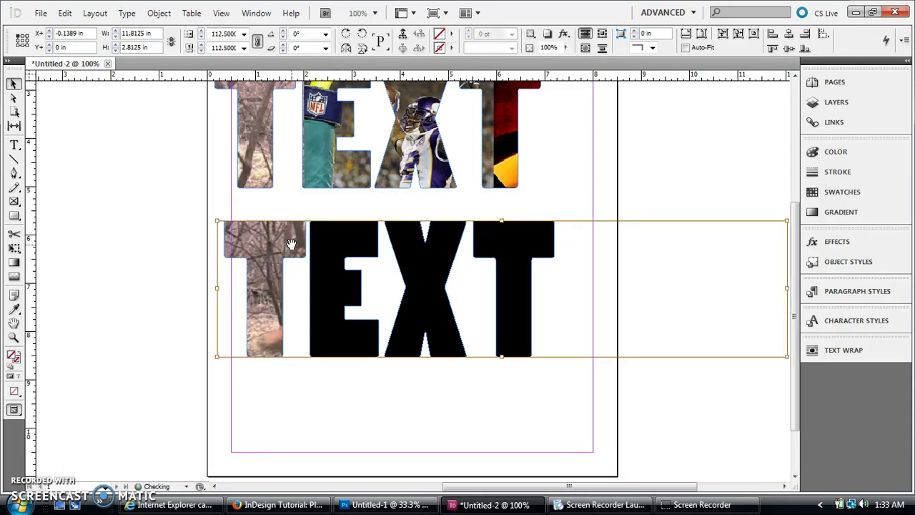
key("shift+Left")
key("shift+Left")
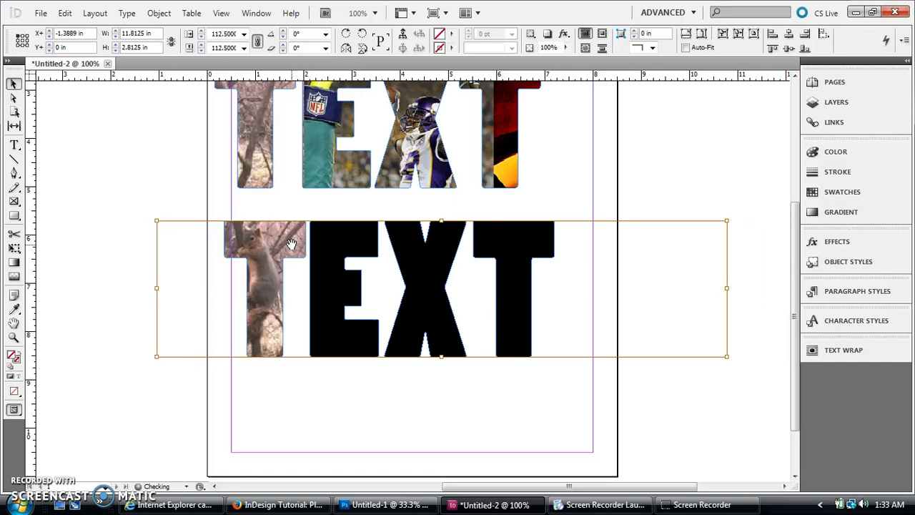
key("shift+Left")
key("shift+Right")
key("shift+Right")
key("shift+Right")
key("shift+Left")
key("shift+Left")
key("shift+Right")
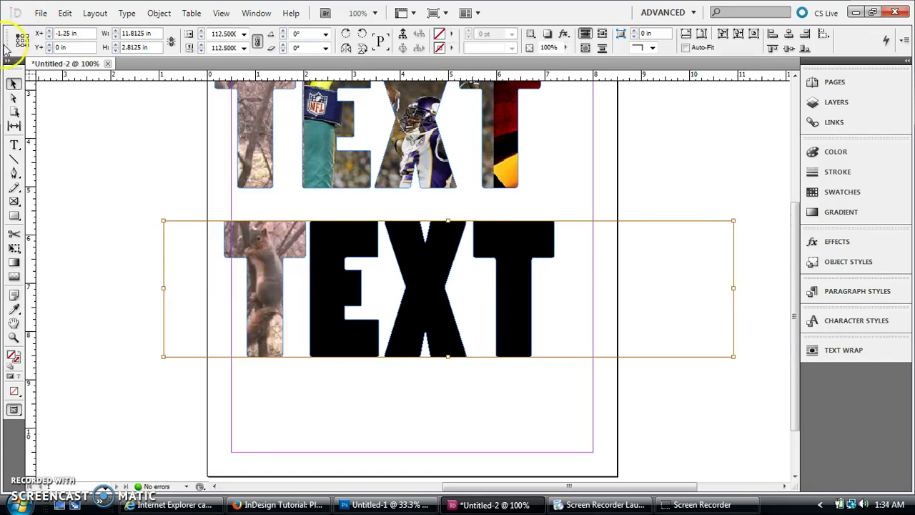
left_click(12, 85)
left_click(127, 148)
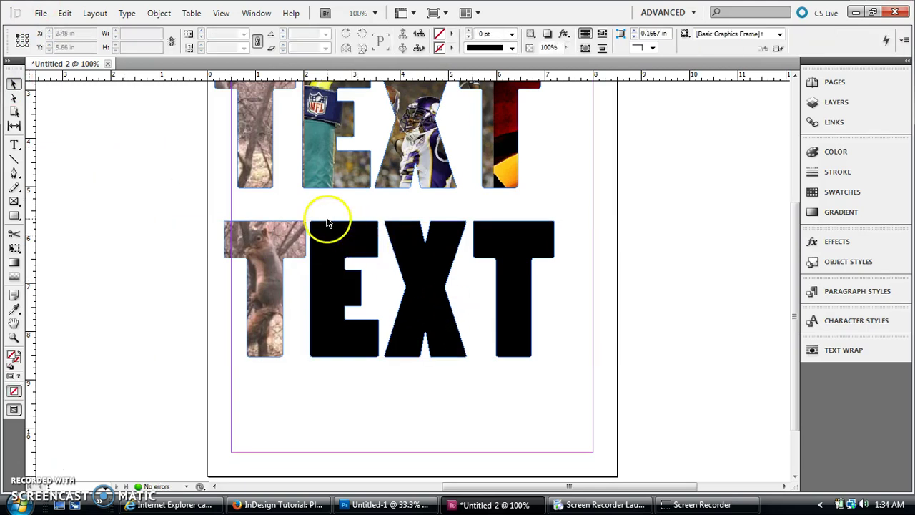
Select the black E of the lower TEXT and place ratigan.jpg into it.
left_click(331, 230)
left_click(41, 13)
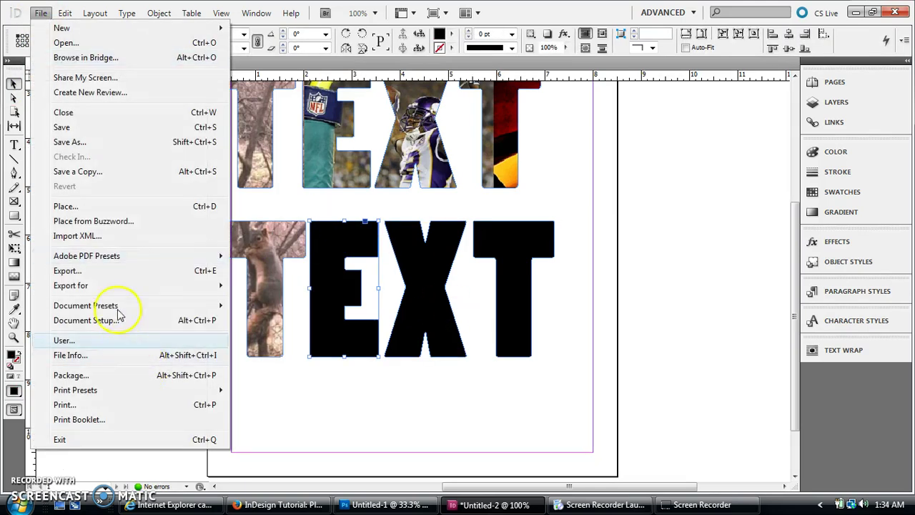
left_click(64, 205)
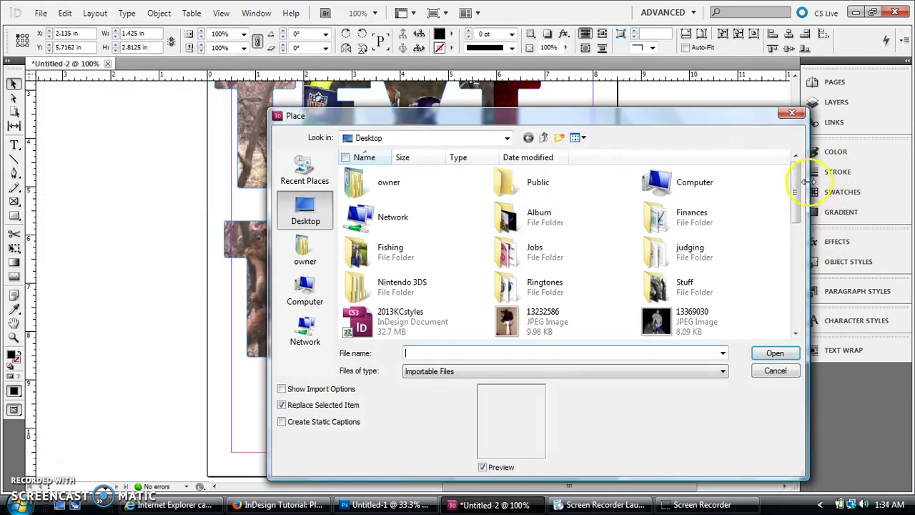
scroll(794, 214, "down", 10)
left_click(457, 290)
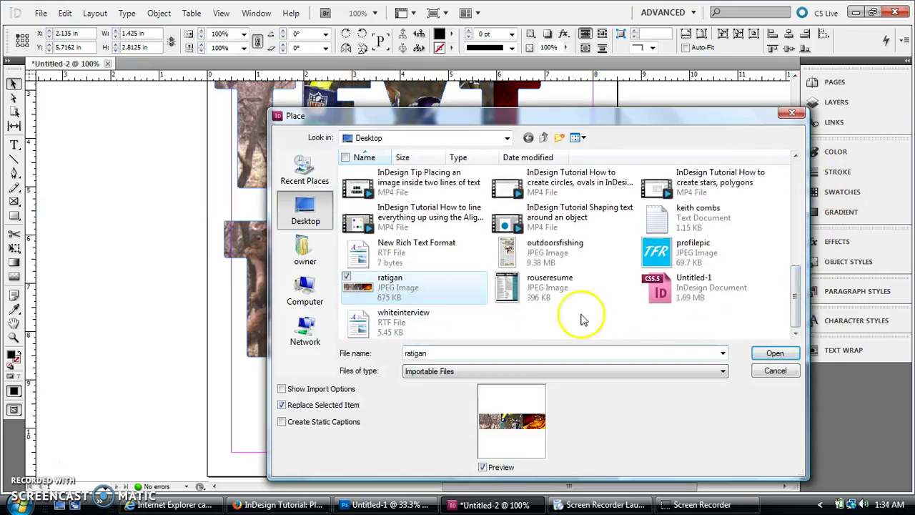
left_click(774, 353)
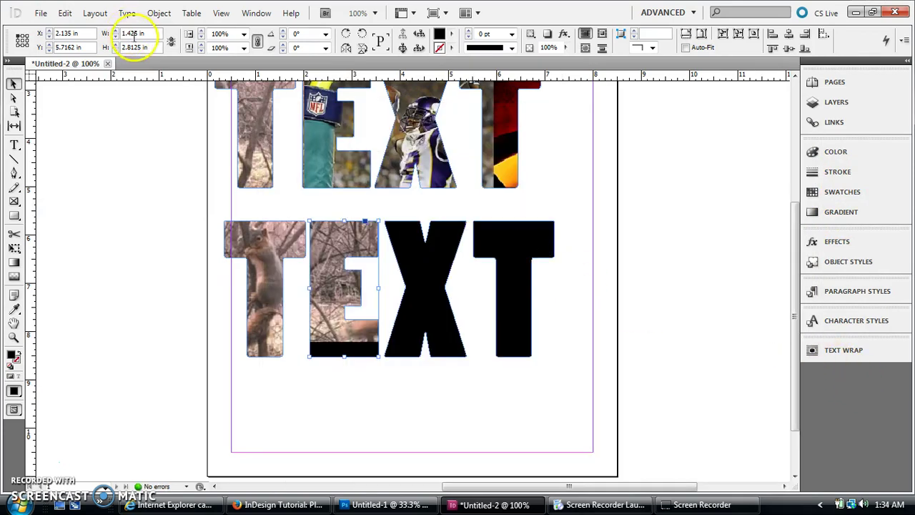
Fit the E's photo with Object > Fitting > Fill Frame Proportionally.
left_click(40, 12)
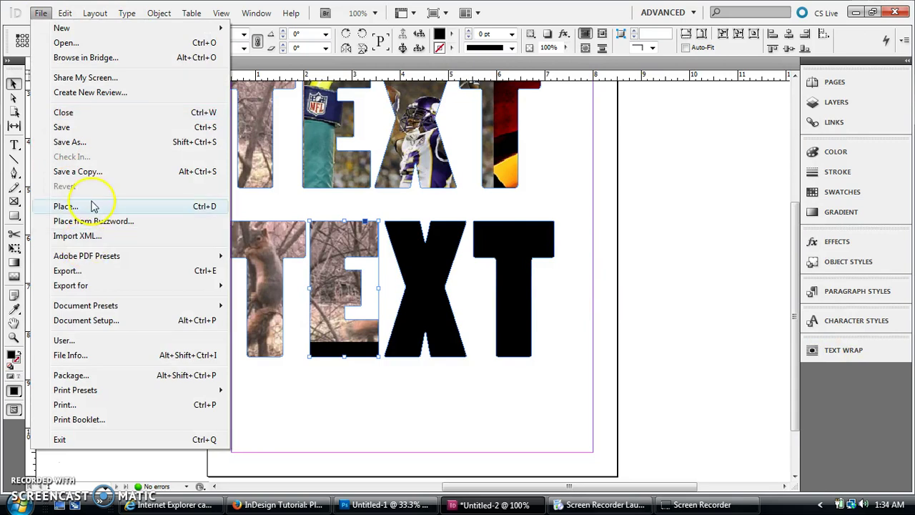
left_click(95, 13)
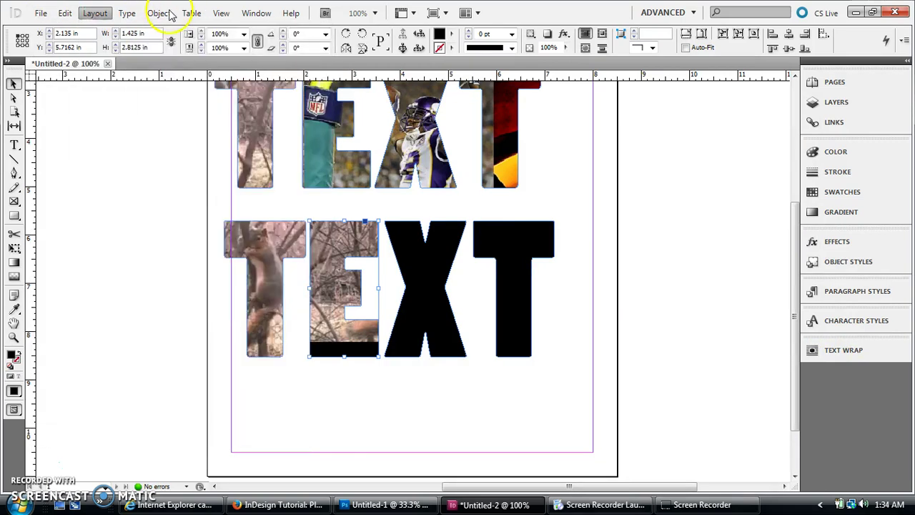
left_click(158, 13)
mouse_move(235, 57)
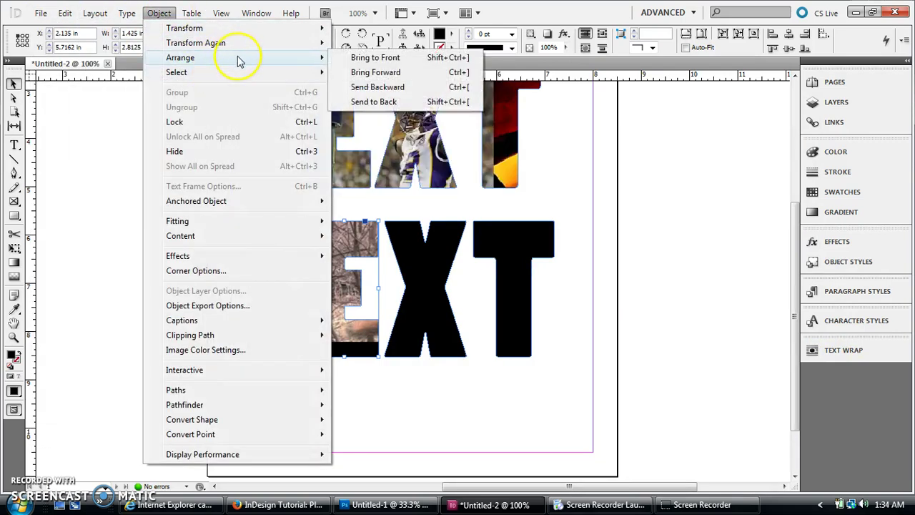
mouse_move(282, 222)
left_click(379, 217)
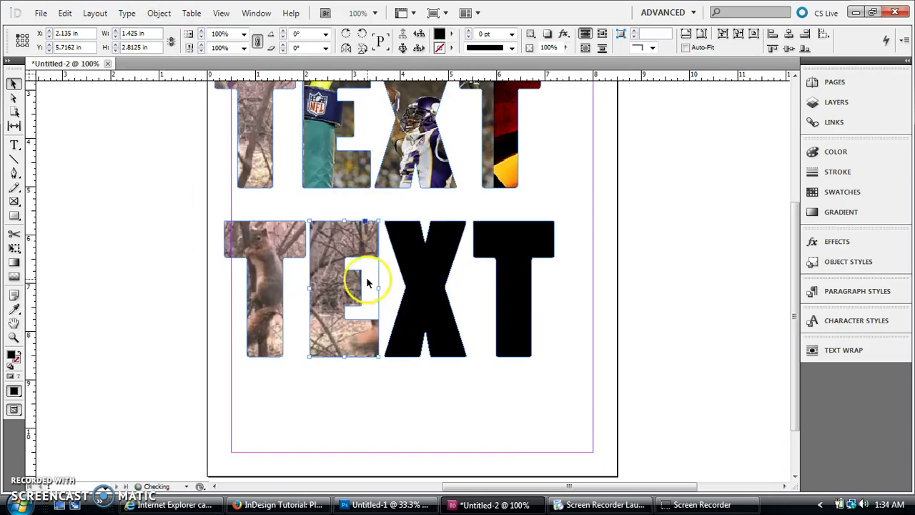
Nudge the E's photo left and right until the yellow goalpost and NFL pad show.
left_click(349, 241)
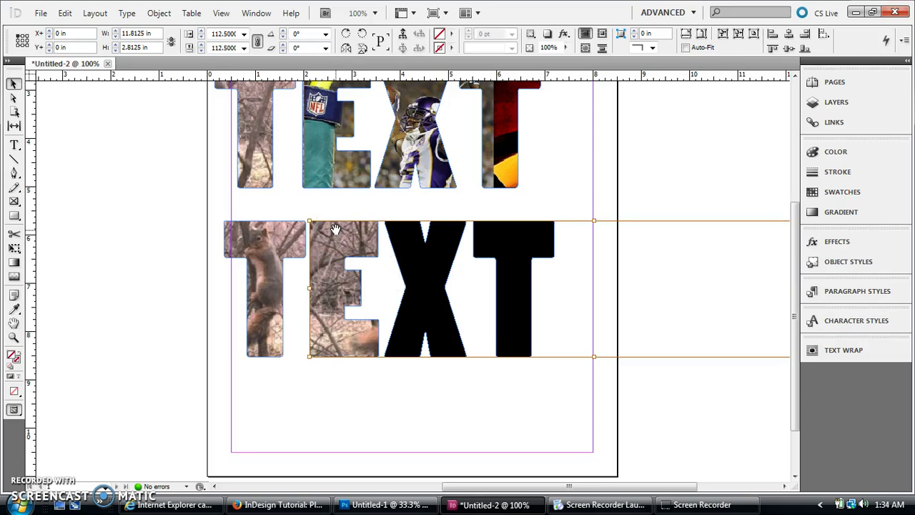
key("shift+Left")
key("shift+Left")
key("shift+Left")
key("shift+Left")
key("shift+Left")
key("shift+Left")
key("shift+Left")
key("shift+Left")
key("shift+Left")
key("shift+Left")
key("shift+Left")
key("shift+Left")
key("shift+Left")
key("shift+Left")
key("shift+Left")
key("shift+Left")
key("shift+Left")
key("shift+Left")
key("shift+Left")
key("shift+Left")
key("shift+Left")
key("shift+Left")
key("shift+Left")
key("shift+Left")
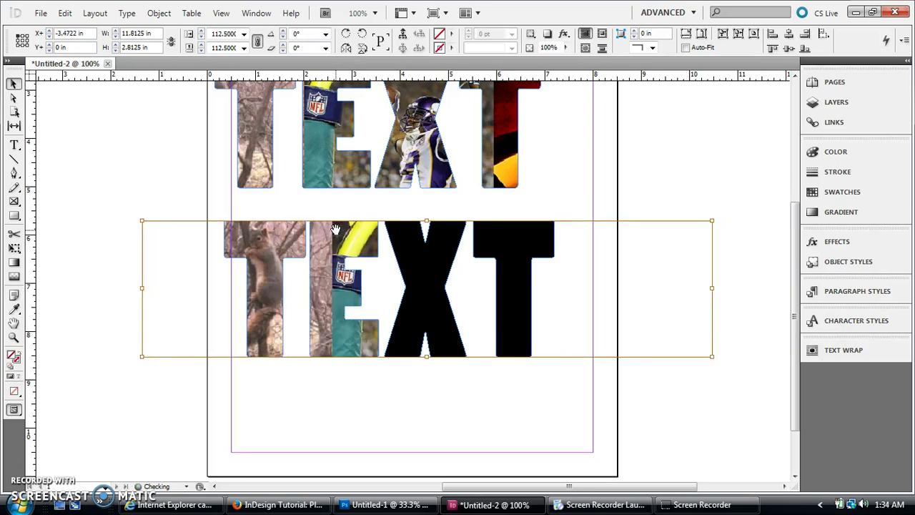
key("shift+Left")
key("shift+Left")
key("shift+Left")
key("shift+Left")
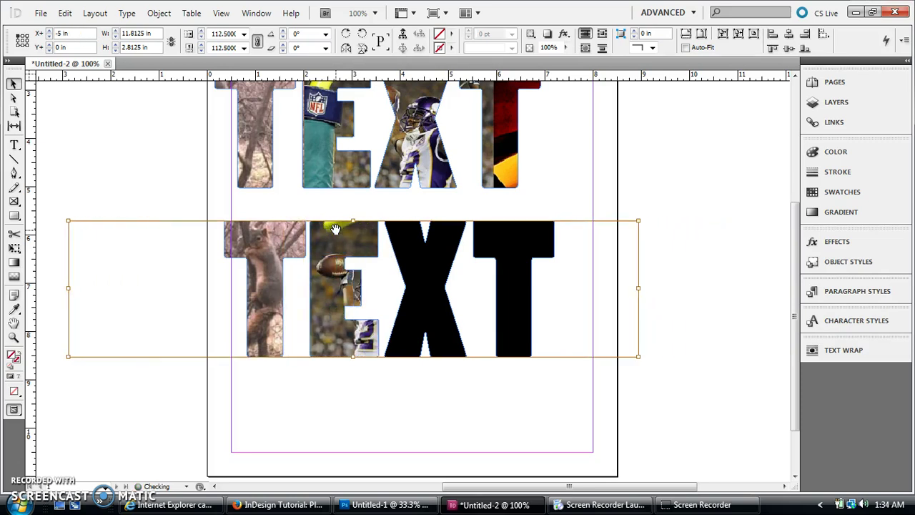
key("shift+Left")
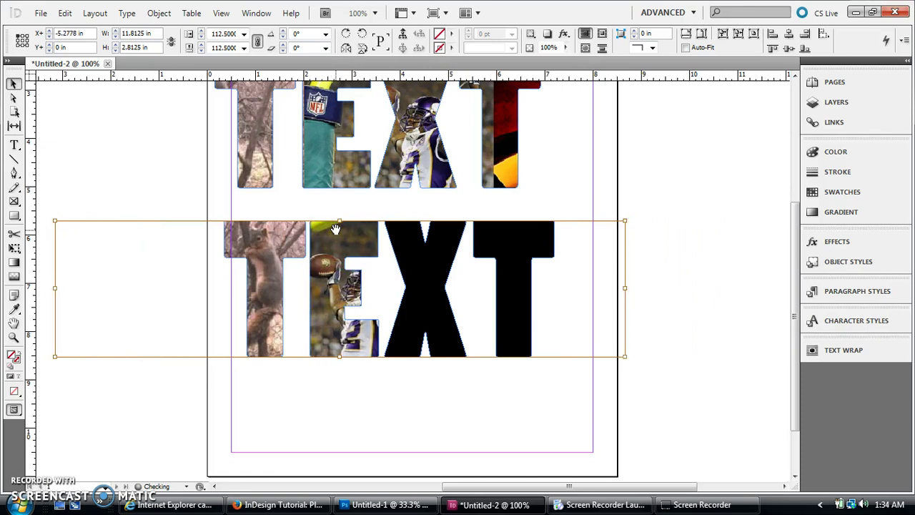
key("shift+Right")
key("shift+Right")
key("shift+Right")
key("shift+Right")
key("shift+Right")
key("shift+Right")
key("shift+Right")
key("shift+Right")
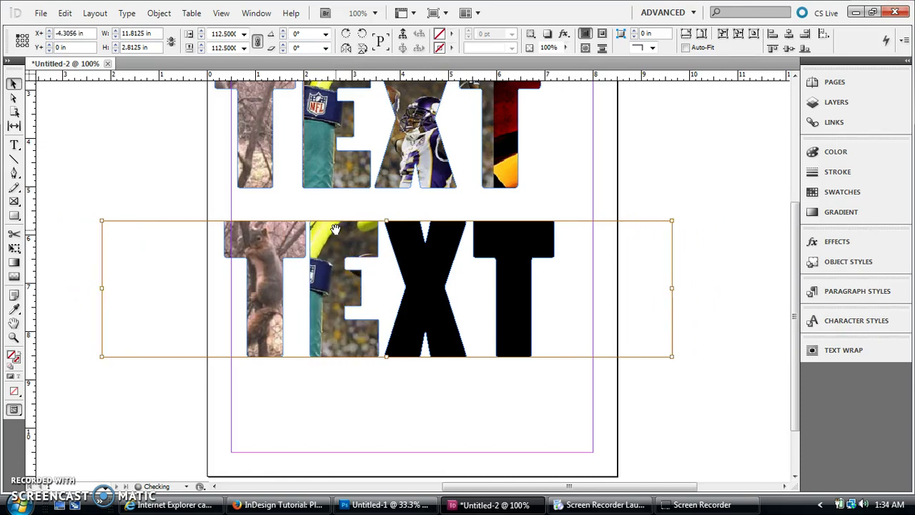
key("shift+Right")
key("Right")
key("Right")
key("Right")
key("Right")
key("Right")
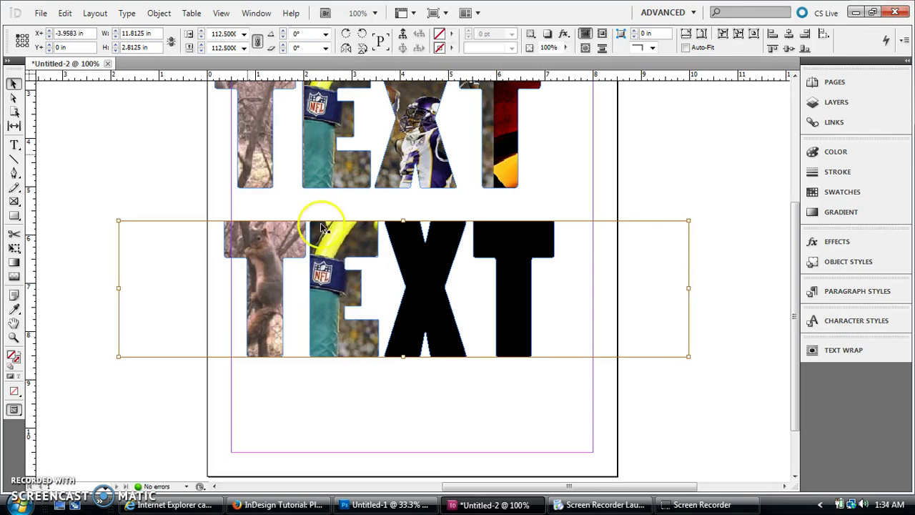
Select the black X of the lower TEXT and place ratigan.jpg into it.
left_click(67, 119)
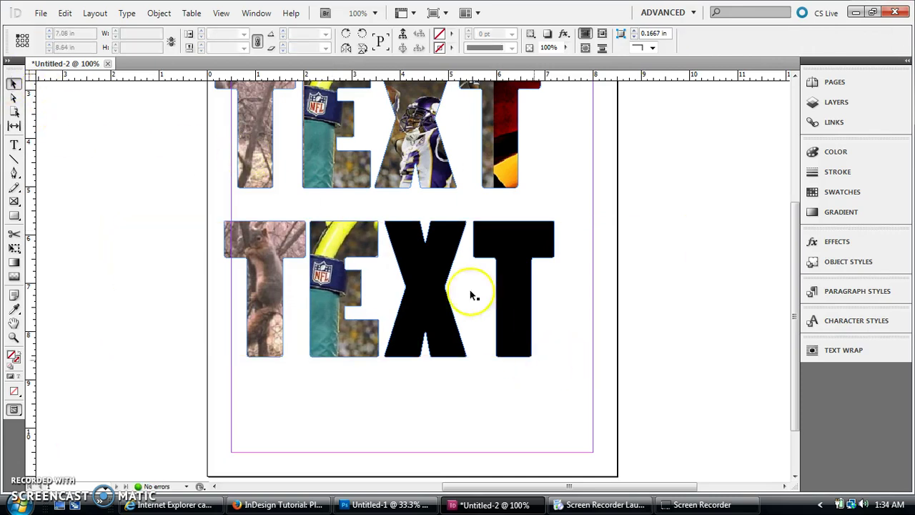
left_click(429, 261)
left_click(41, 13)
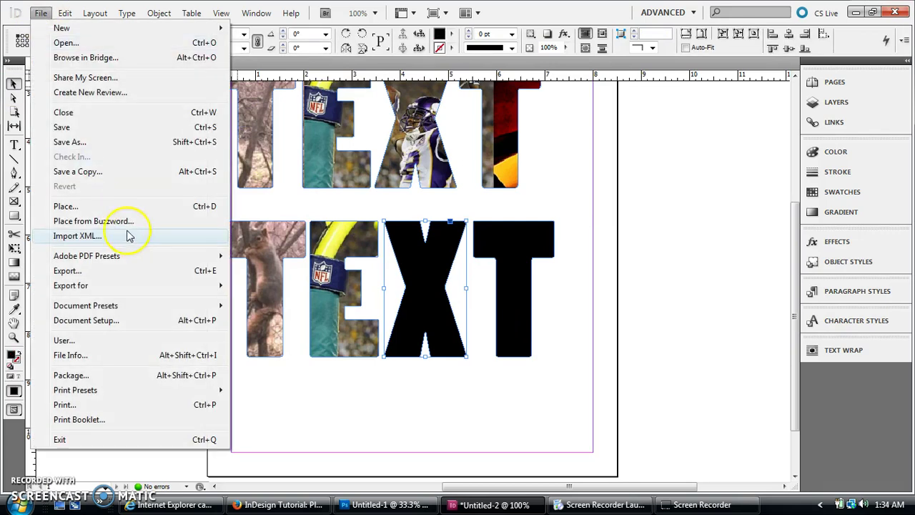
left_click(107, 206)
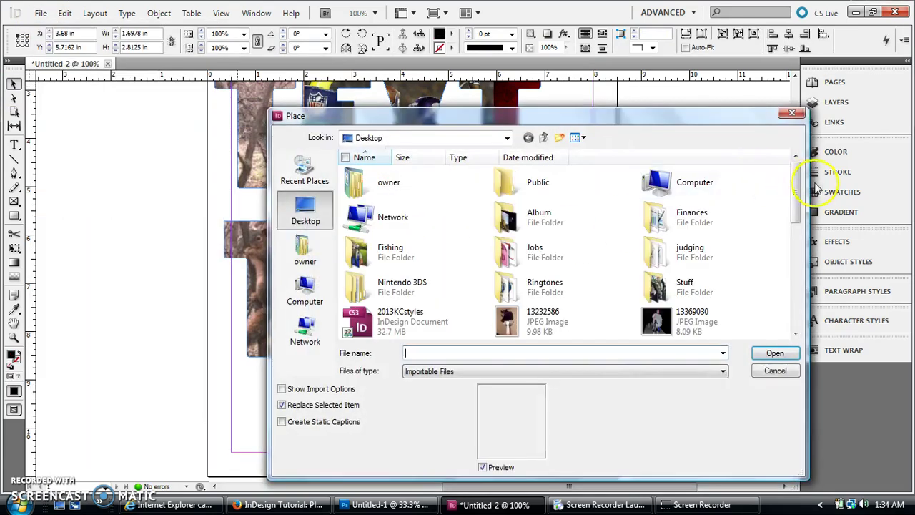
left_click_drag(794, 180, 801, 314)
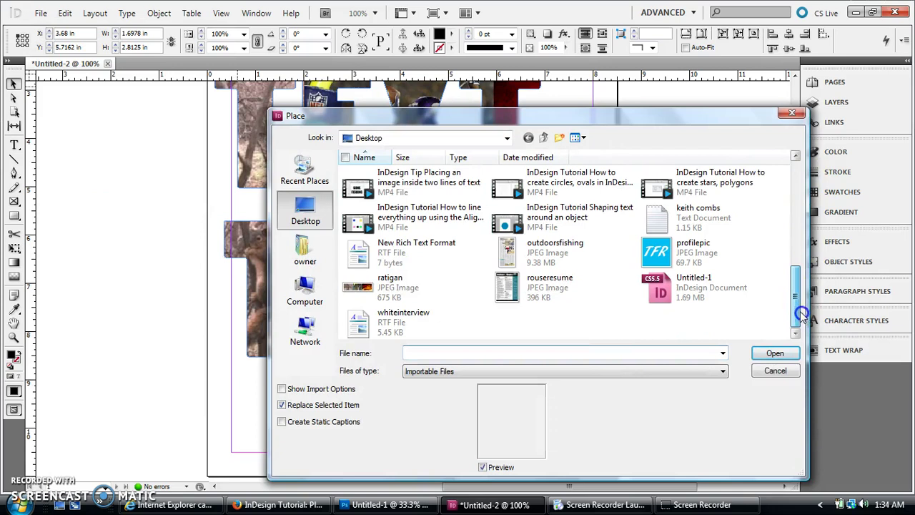
left_click(375, 283)
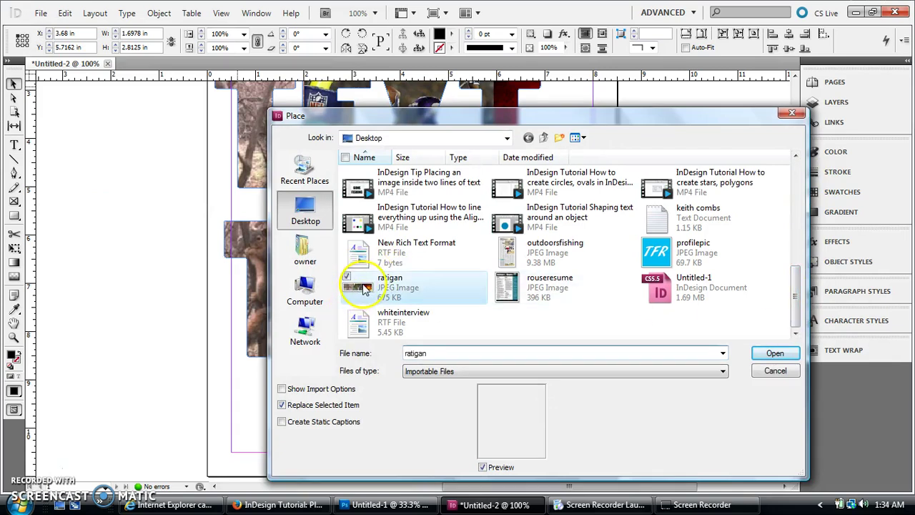
left_click(776, 353)
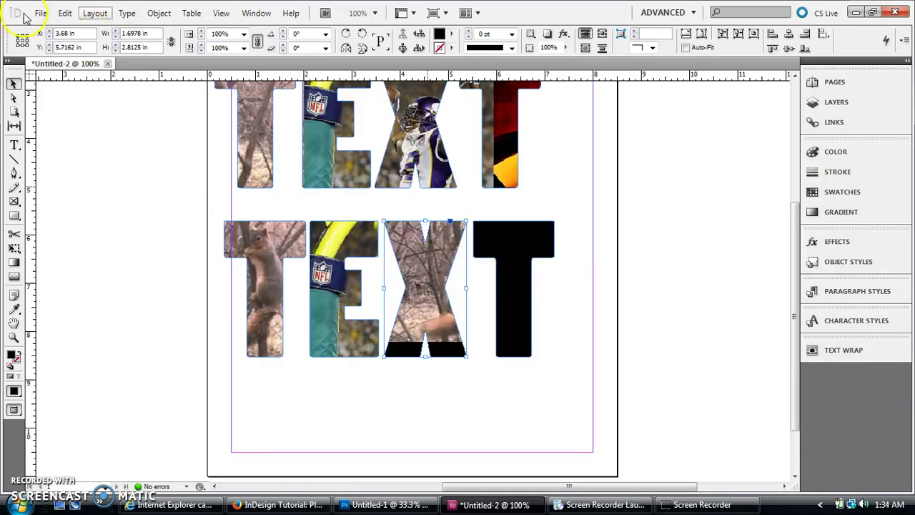
Fit the X's photo with Object > Fitting > Fill Frame Proportionally.
left_click(95, 13)
left_click(64, 13)
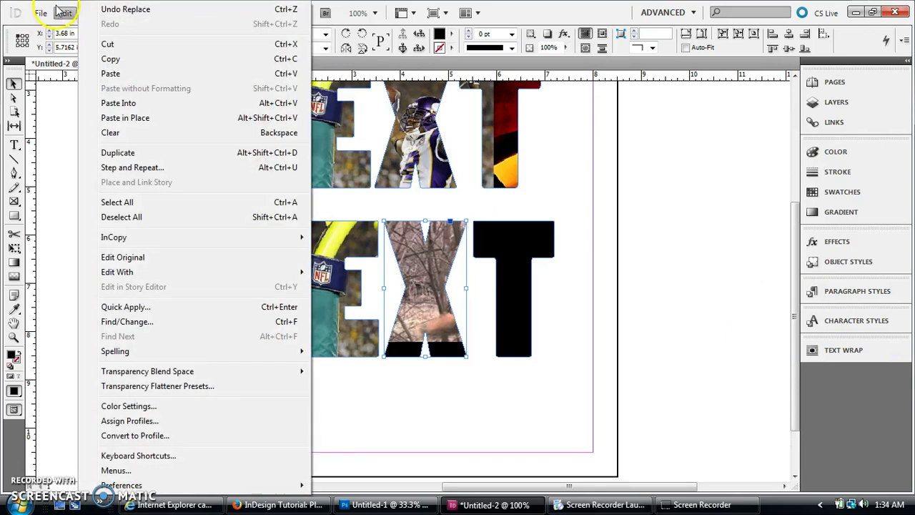
left_click(70, 10)
left_click(150, 14)
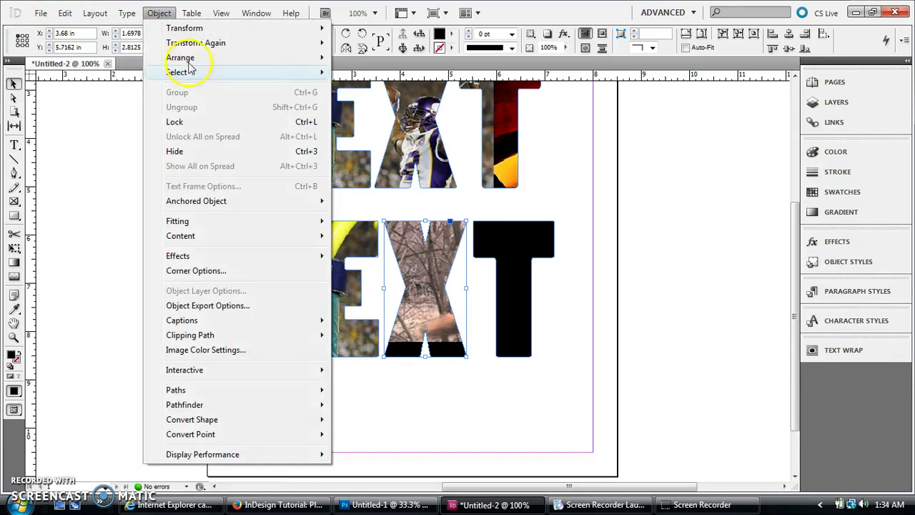
mouse_move(251, 221)
left_click(384, 226)
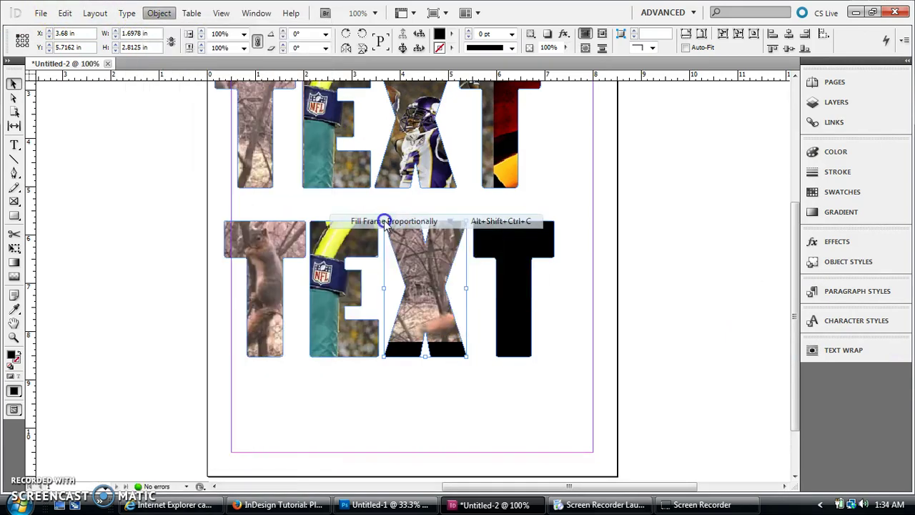
Nudge the X's photo until the football player raising the ball shows, then deselect.
left_click(443, 255)
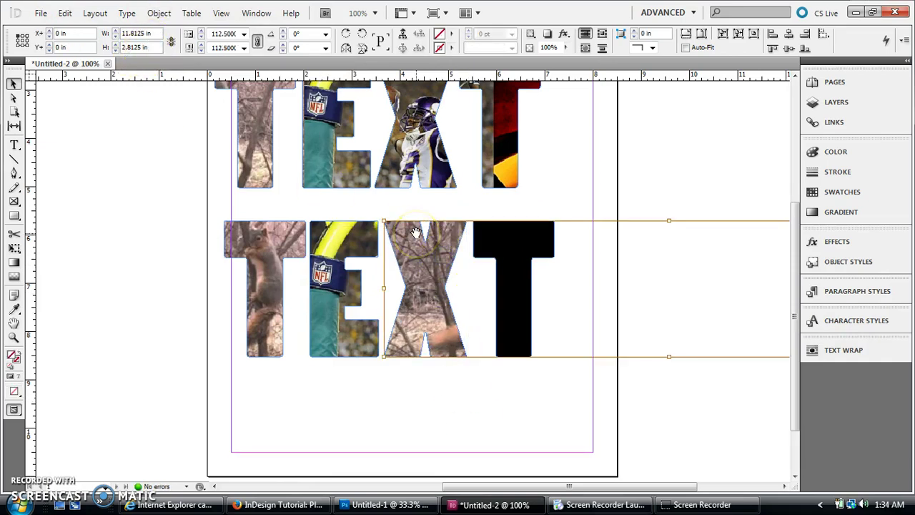
key("shift+Left")
key("shift+Left")
key("shift+Left")
key("shift+Left")
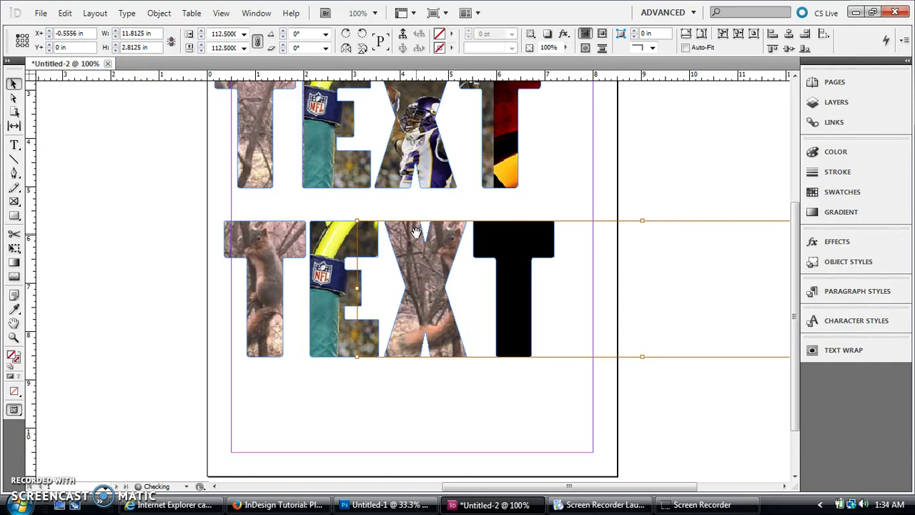
key("ctrl+shift+e")
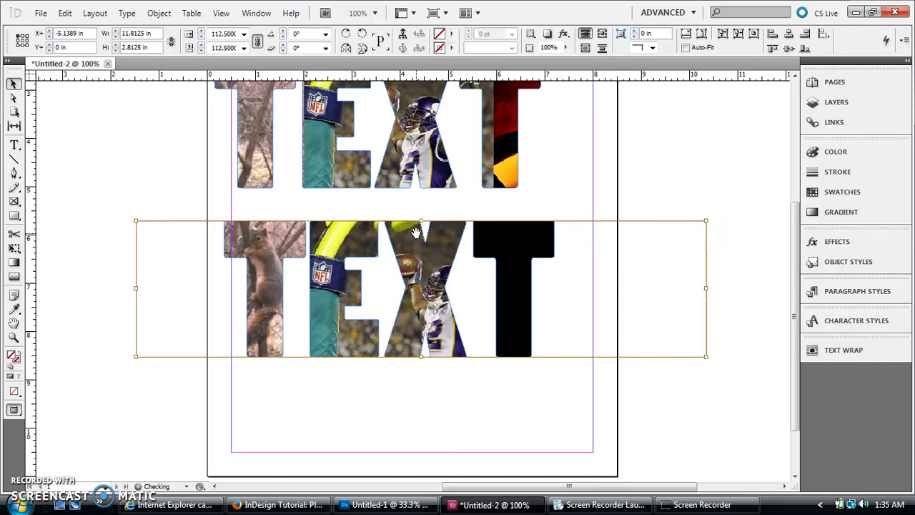
key("shift+Right")
key("shift+Right")
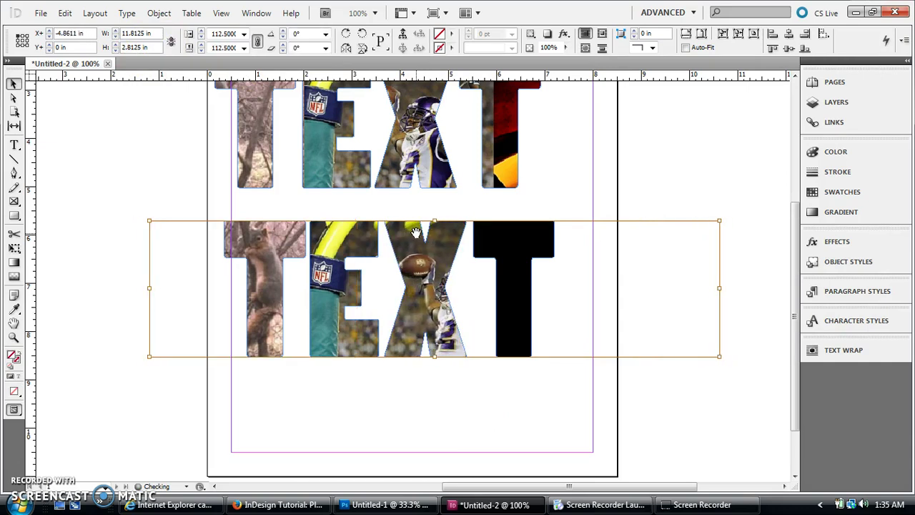
key("shift+Left")
key("shift+Left")
key("shift+Left")
key("shift+Left")
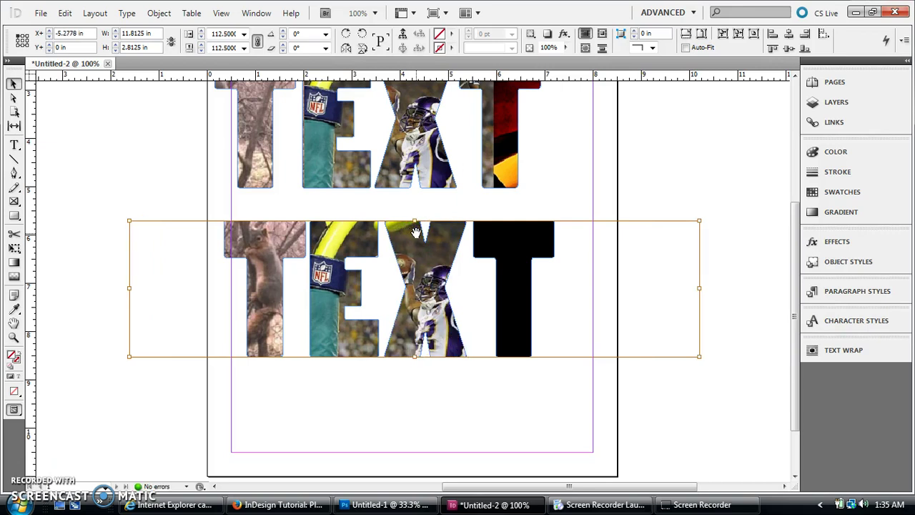
left_click(13, 85)
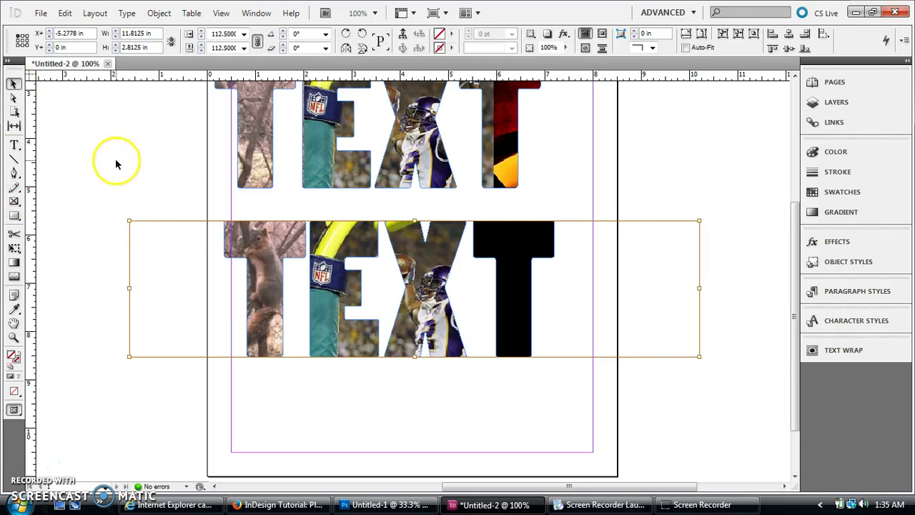
left_click(619, 296)
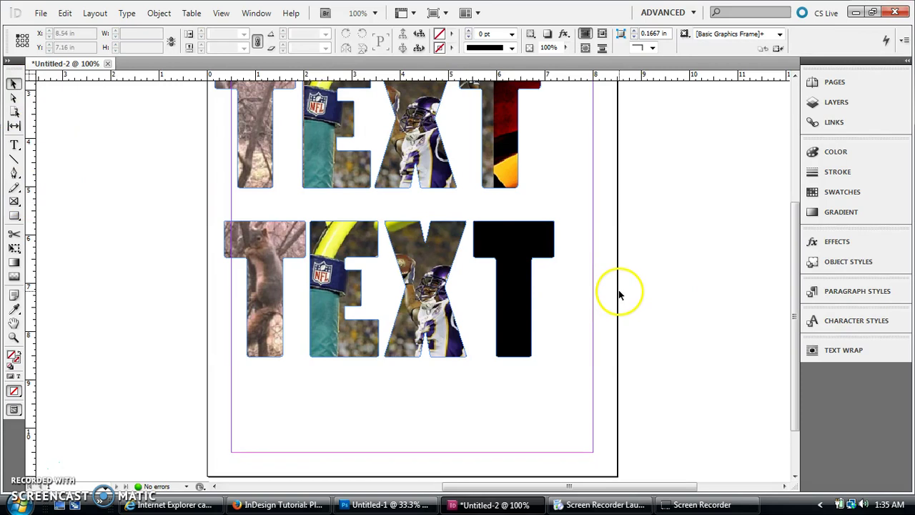
Select the still-black final T frame of the lower TEXT.
scroll(618, 289, "up", 1)
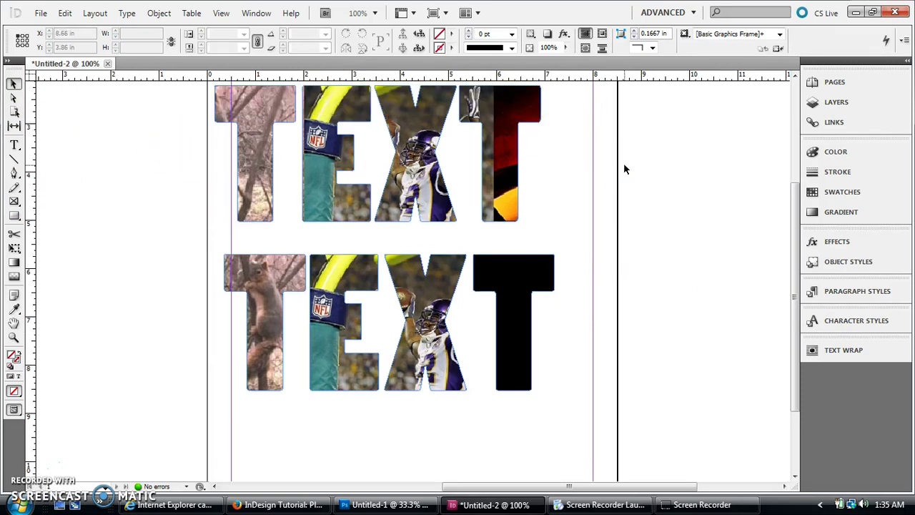
left_click(385, 146)
left_click(518, 266)
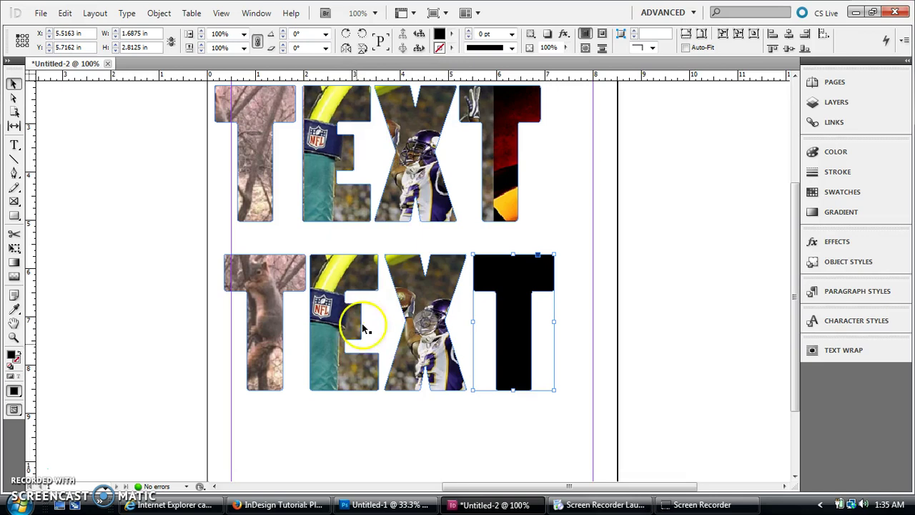
Place the ratigan image into the lower TEXT's final T.
left_click(41, 13)
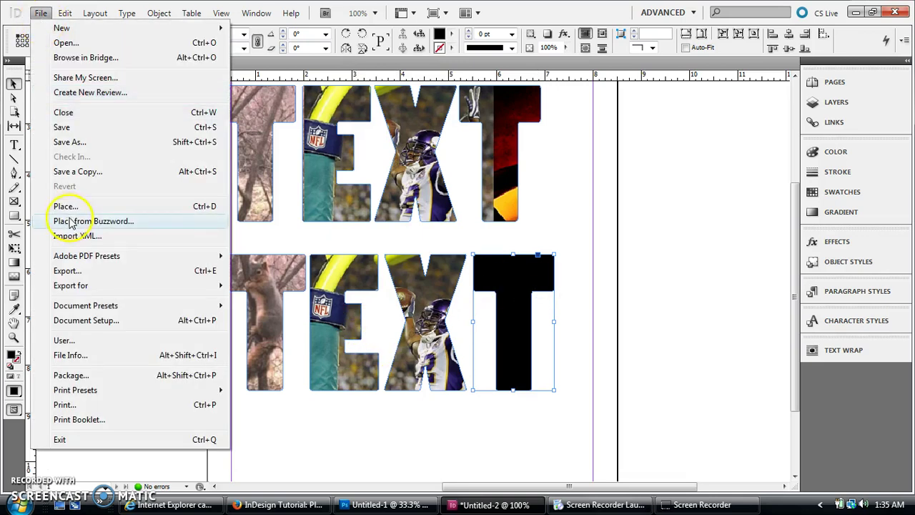
left_click(73, 210)
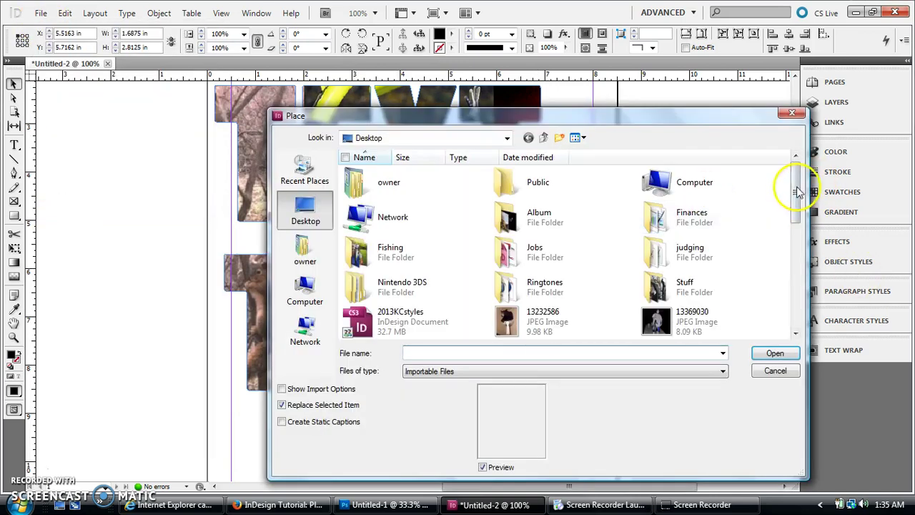
left_click_drag(796, 188, 809, 313)
left_click(389, 286)
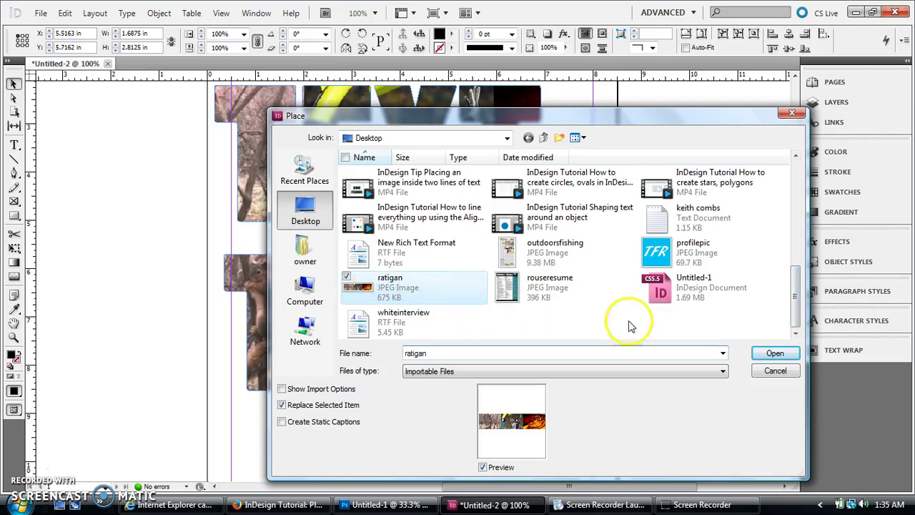
left_click(776, 356)
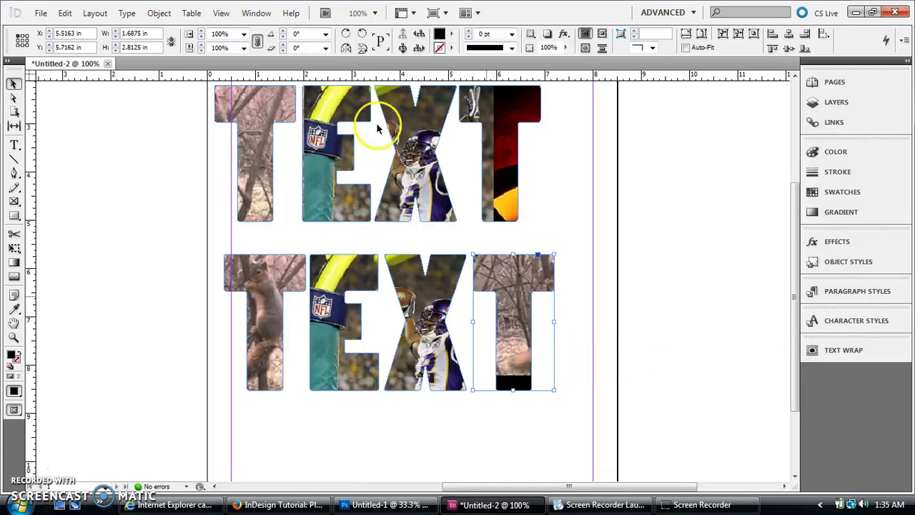
Fill the T frame proportionally and shift the photo left to reveal the orange cartoon.
left_click(160, 13)
mouse_move(322, 221)
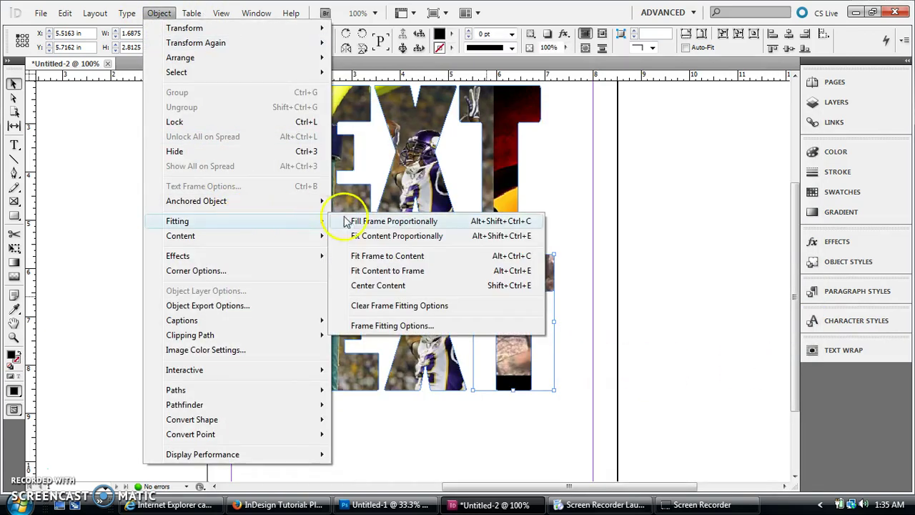
left_click(366, 220)
double_click(541, 287)
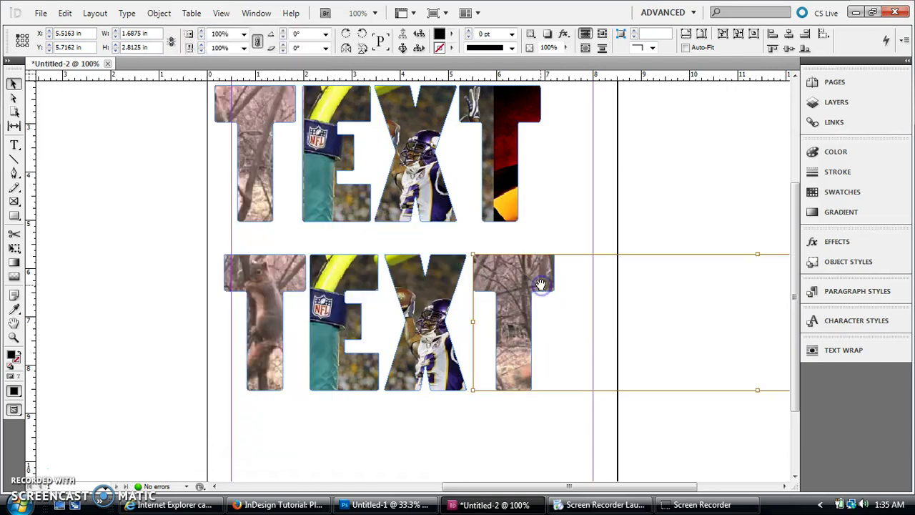
key("shift+Left")
key("shift+Left")
key("shift+Left")
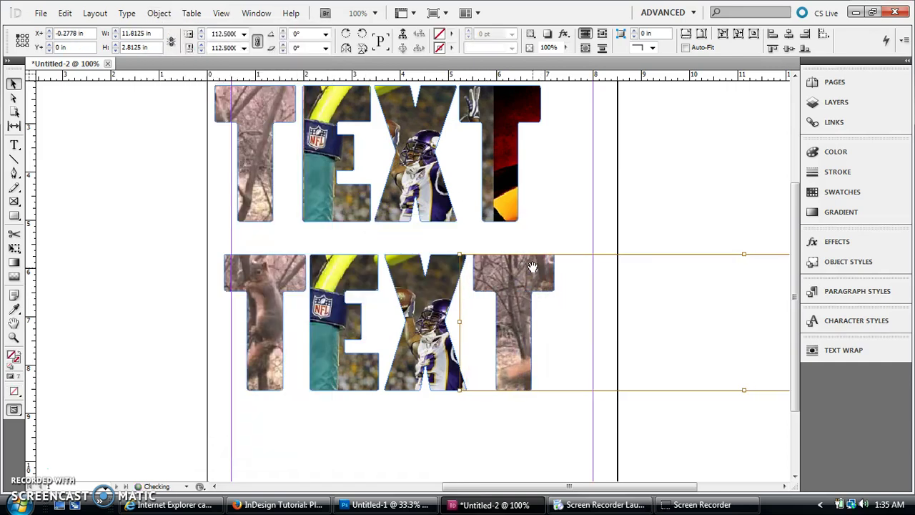
key("shift+Left")
key("shift+Left")
key("shift+Left")
key("shift+Left")
key("shift+Left")
key("shift+Left")
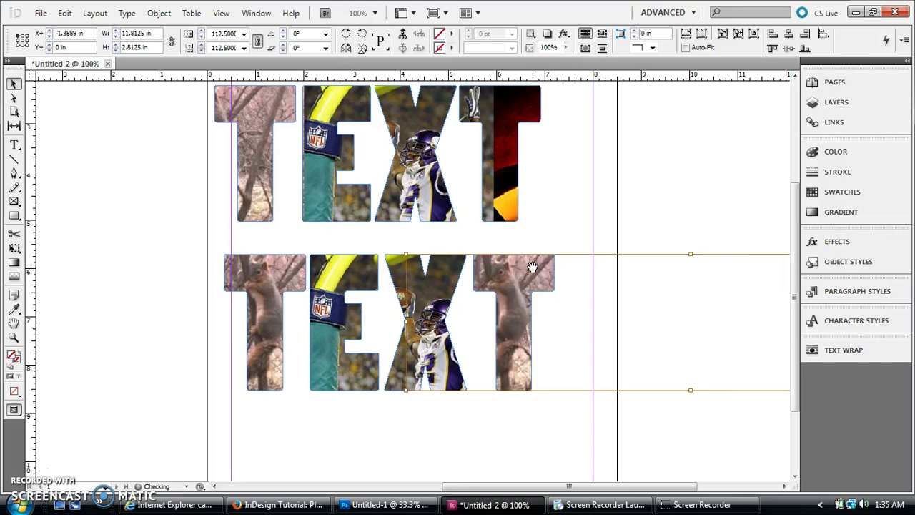
key("shift+Left")
key("shift+Left")
key("shift+Left")
key("shift+Left")
key("shift+Left")
key("shift+Left")
key("shift+Left")
key("shift+Left")
key("shift+Left")
key("shift+Left")
key("shift+Left")
key("shift+Left")
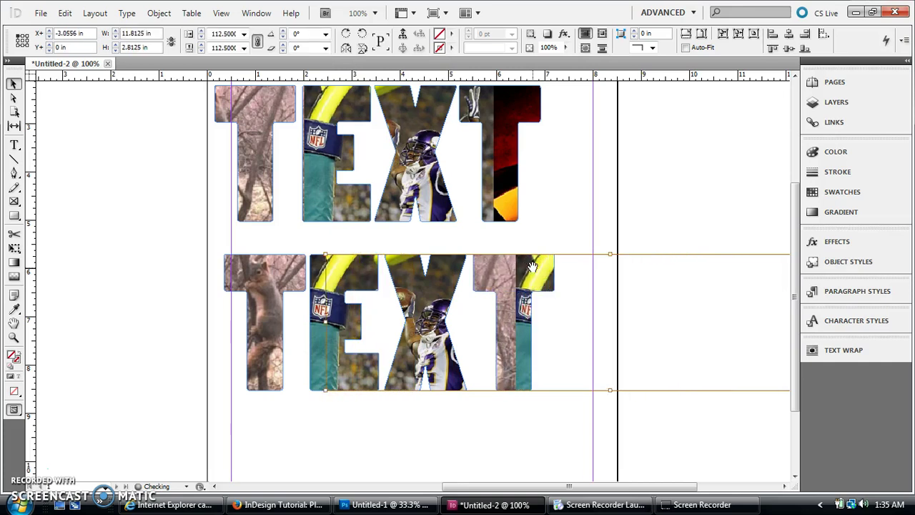
key("shift+Left")
key("shift+Left")
key("shift+Left")
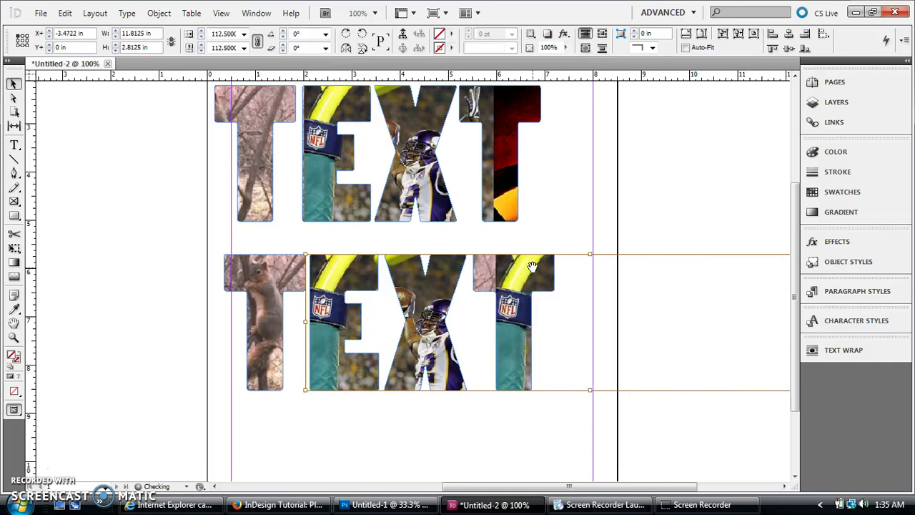
key("shift+Left")
key("shift+Left")
key("shift+Left")
key("shift+Left")
key("shift+Left")
key("shift+Left")
key("shift+Left")
key("shift+Left")
key("shift+Left")
key("shift+Left")
key("shift+Left")
key("shift+Left")
key("shift+Left")
key("shift+Left")
key("shift+Left")
key("shift+Left")
key("shift+Left")
key("shift+Left")
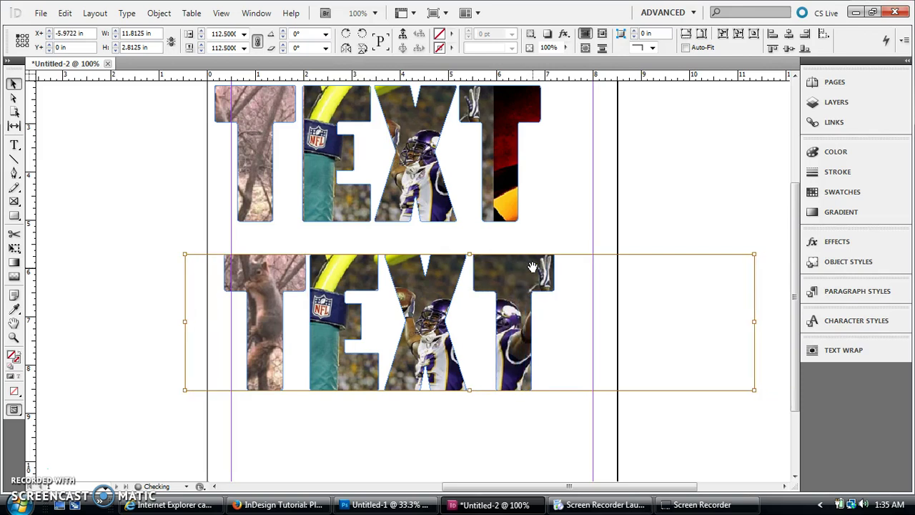
key("shift+Left")
key("shift+Left")
key("shift+Left")
key("shift+Left")
key("shift+Left")
key("shift+Left")
key("shift+Left")
key("shift+Left")
key("shift+Left")
key("shift+Left")
key("shift+Left")
key("shift+Left")
key("shift+Left")
key("shift+Left")
key("shift+Left")
key("shift+Left")
key("shift+Left")
key("shift+Left")
key("shift+Left")
key("shift+Left")
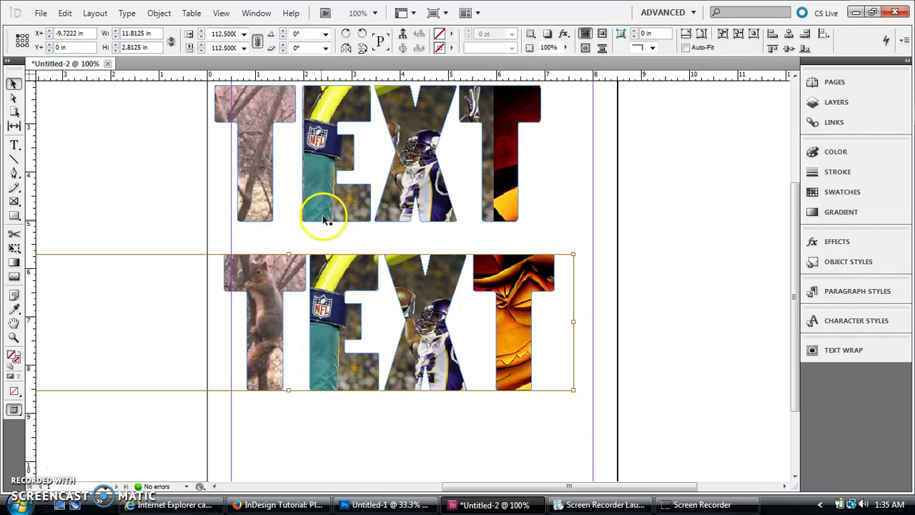
Move the lower TEXT's final T down and to the right.
left_click(138, 208)
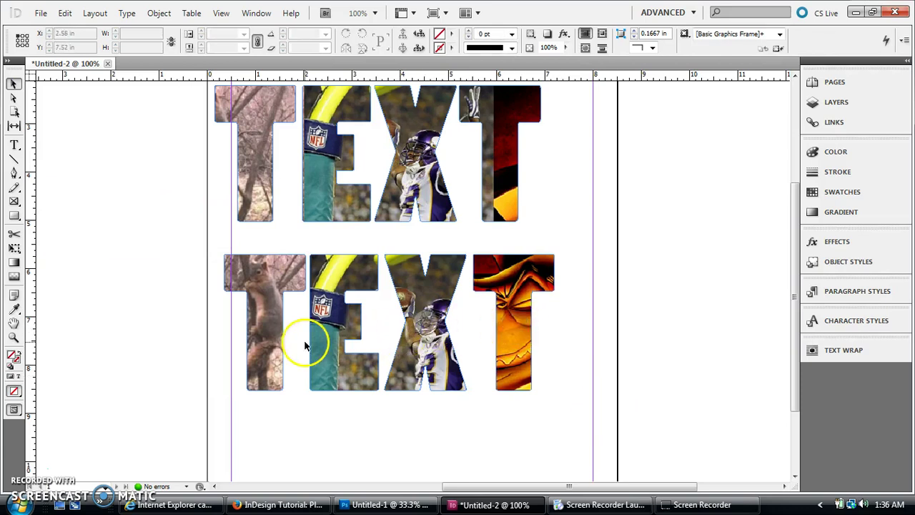
left_click(672, 204)
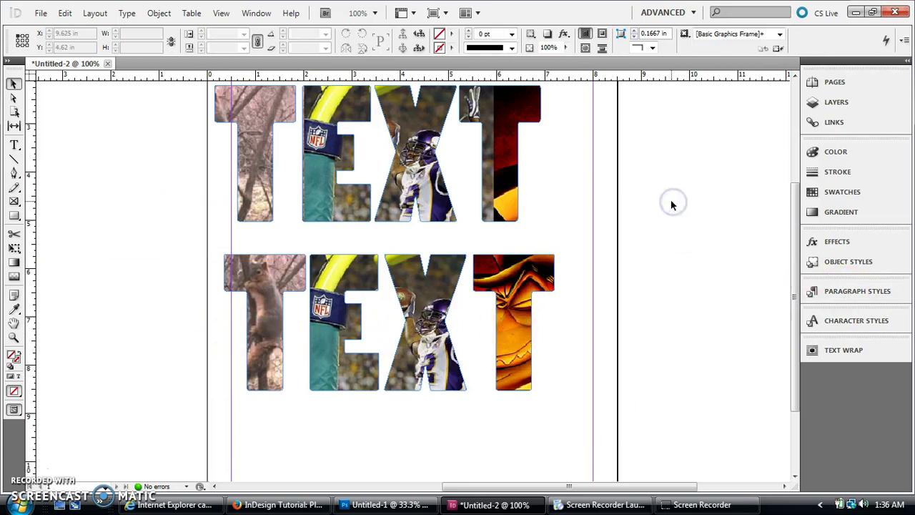
left_click(636, 198)
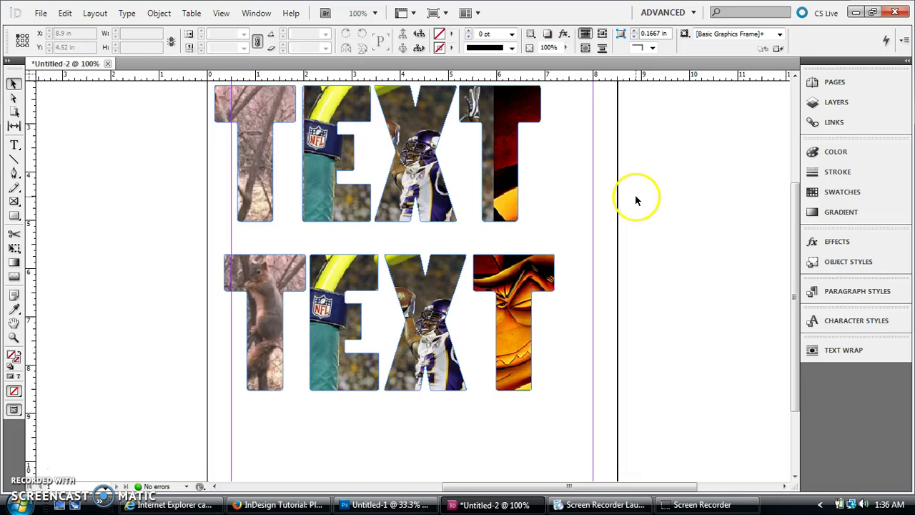
left_click(260, 266)
left_click_drag(143, 271, 645, 422)
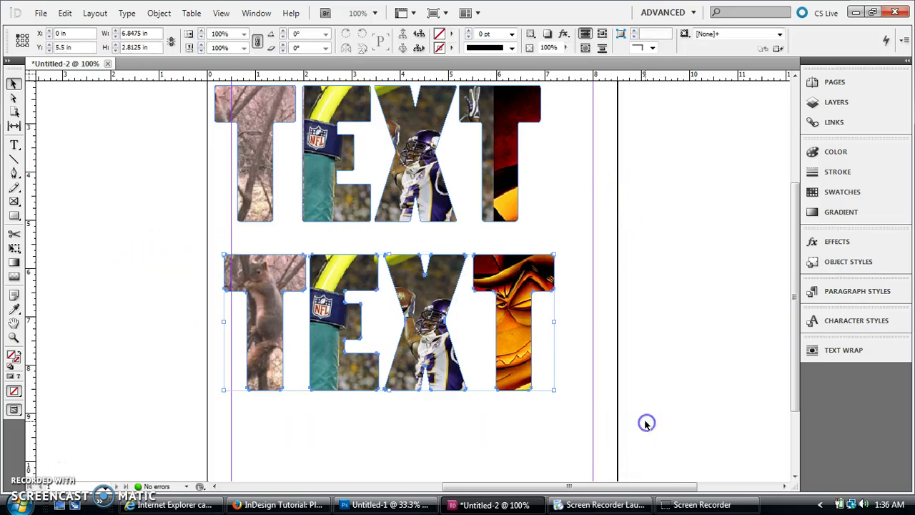
left_click(652, 244)
left_click(480, 271)
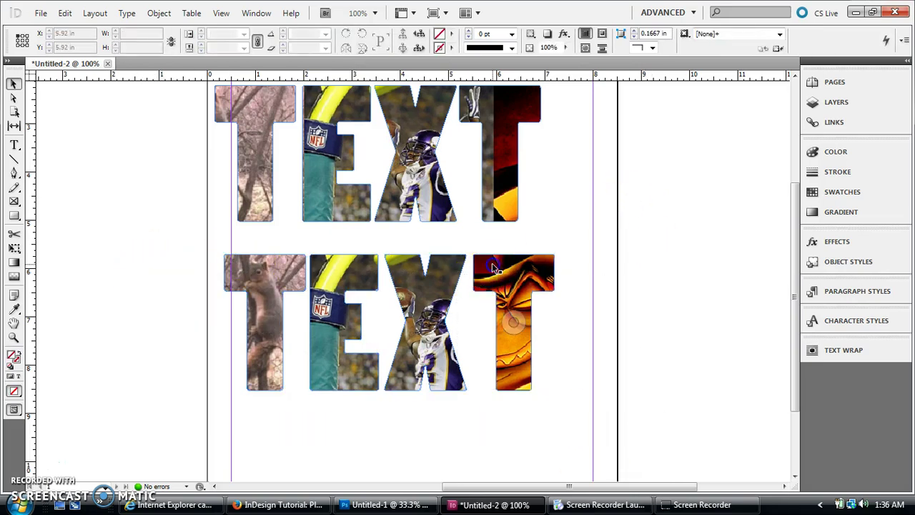
left_click_drag(489, 264, 523, 294)
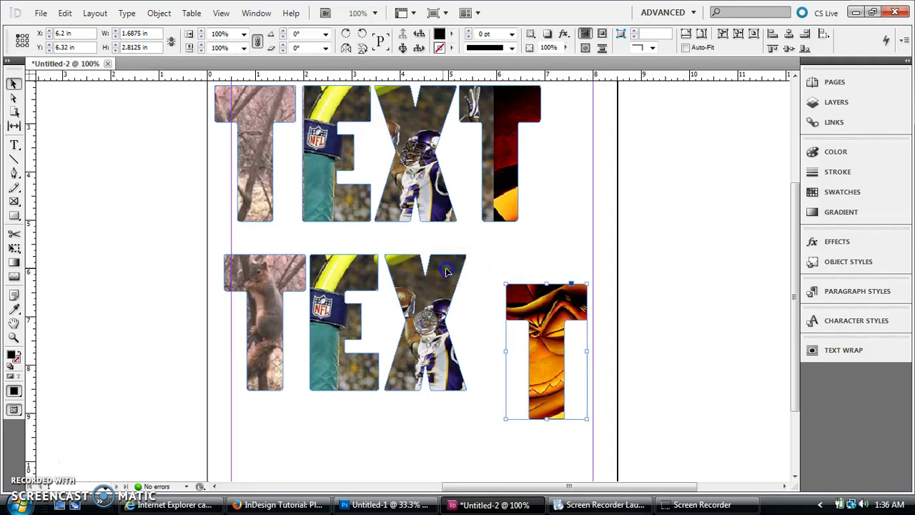
Offset the X and drop the E lower and to the right so the letters stagger.
left_click_drag(443, 274, 488, 278)
left_click(398, 281)
left_click(460, 265)
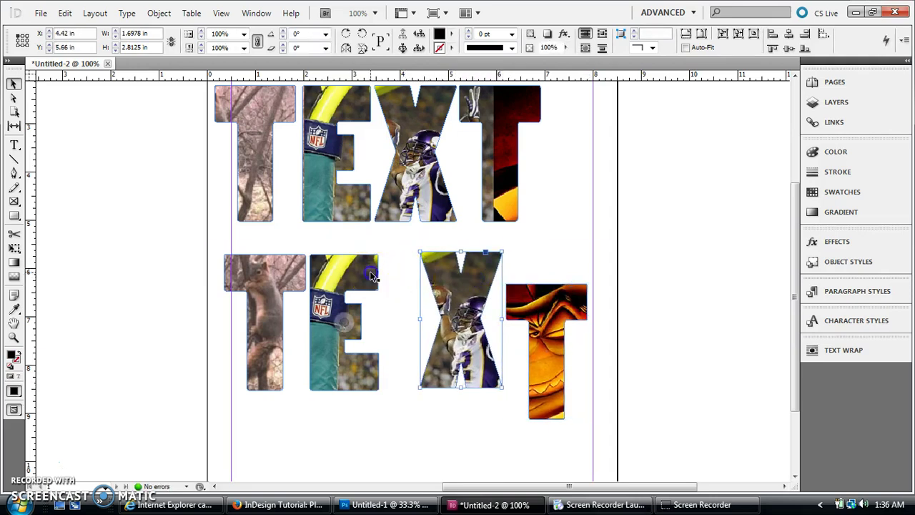
left_click_drag(372, 278, 388, 295)
left_click_drag(298, 262, 306, 264)
left_click(645, 262)
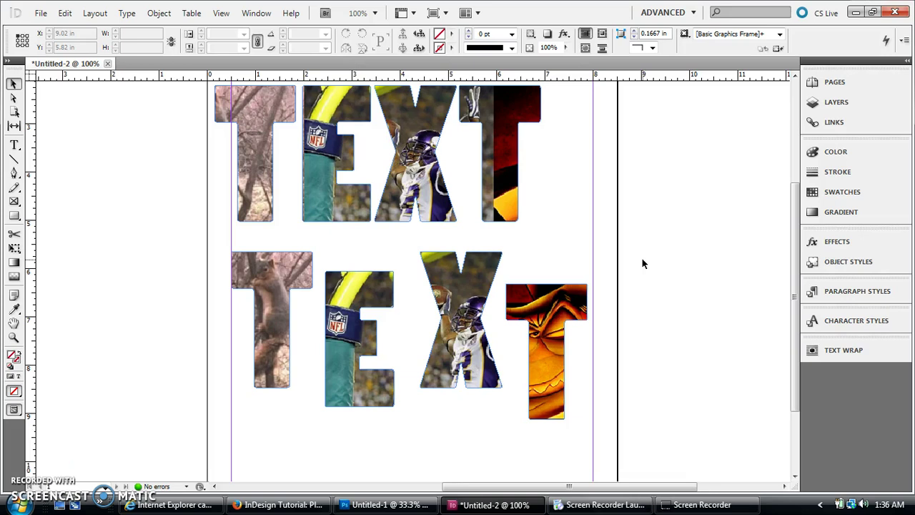
left_click(158, 13)
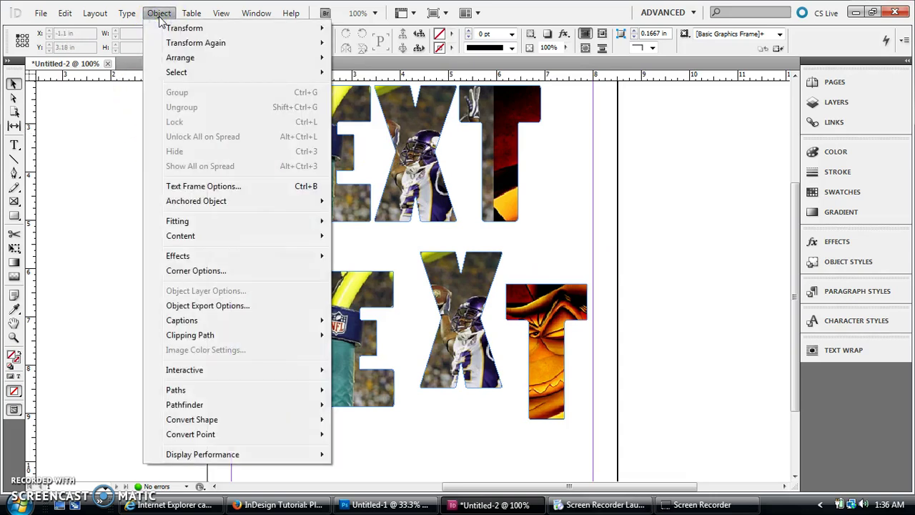
mouse_move(140, 15)
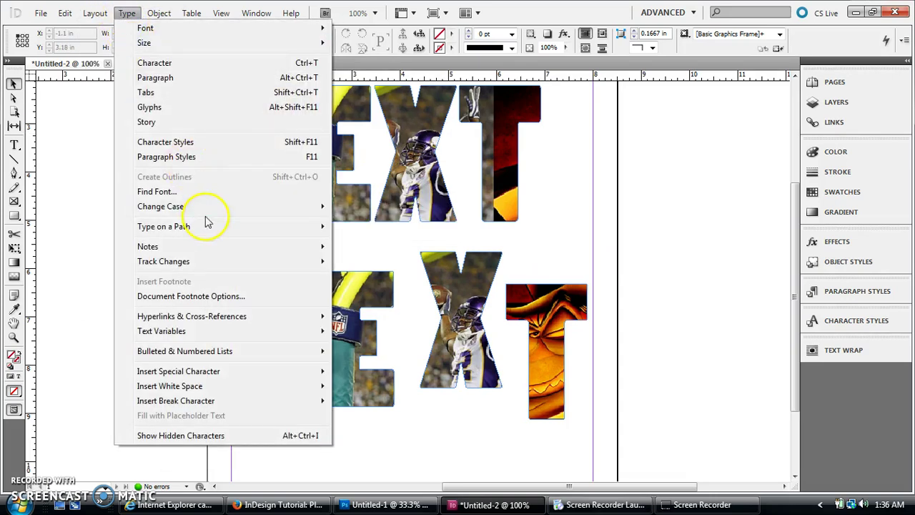
mouse_move(193, 206)
left_click(92, 201)
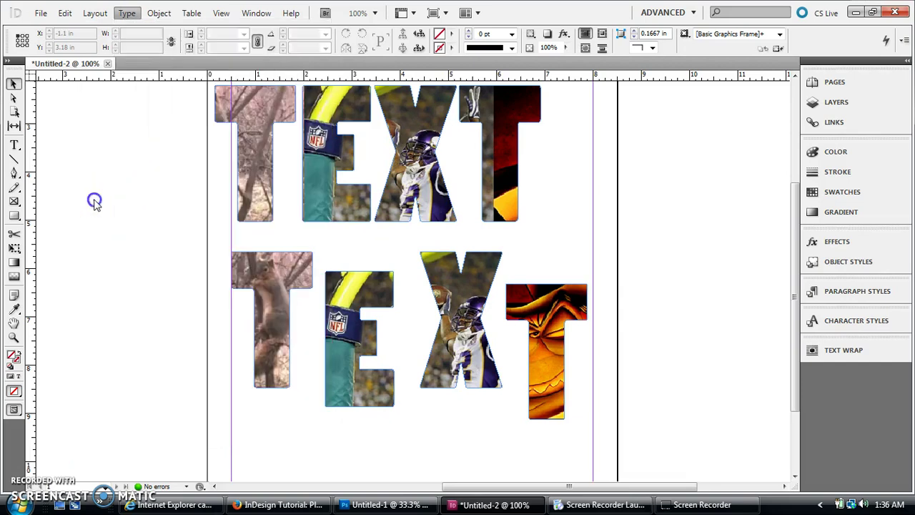